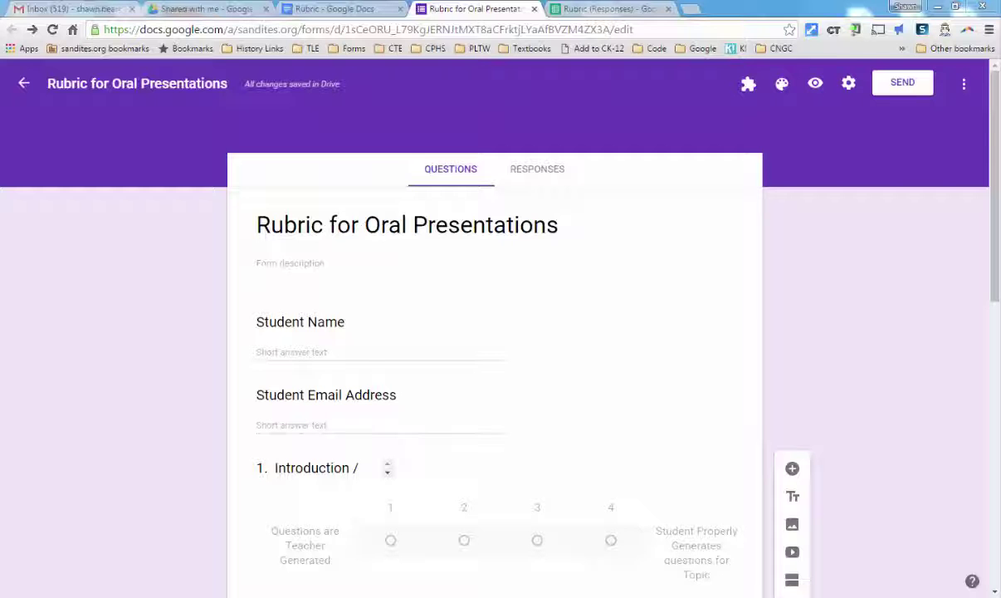
# Glance at the Rubric (Responses) sheet, then return to the Rubric for Oral Presentations form.
pyautogui.click(607, 11)
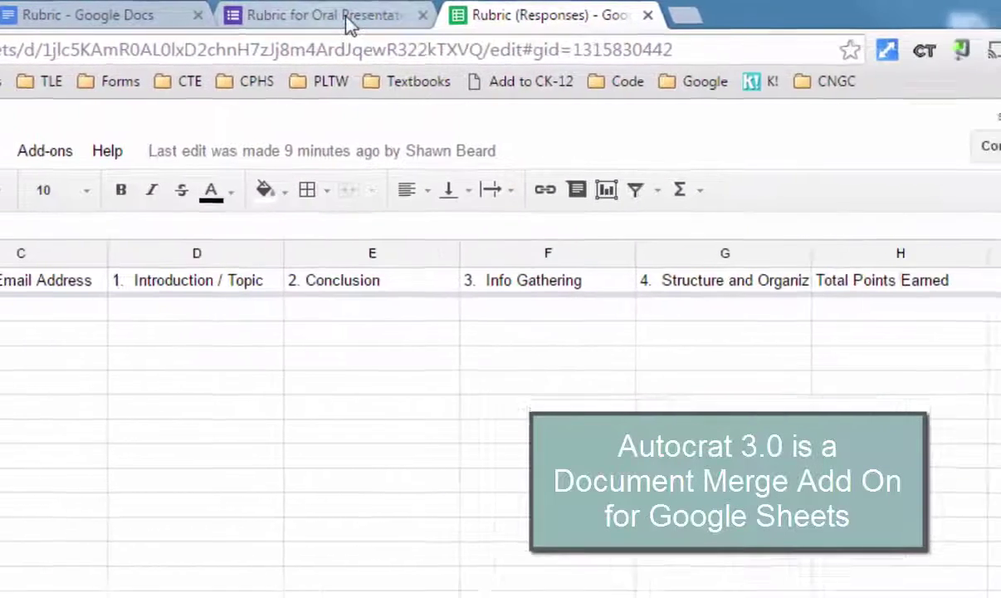
pyautogui.click(572, 15)
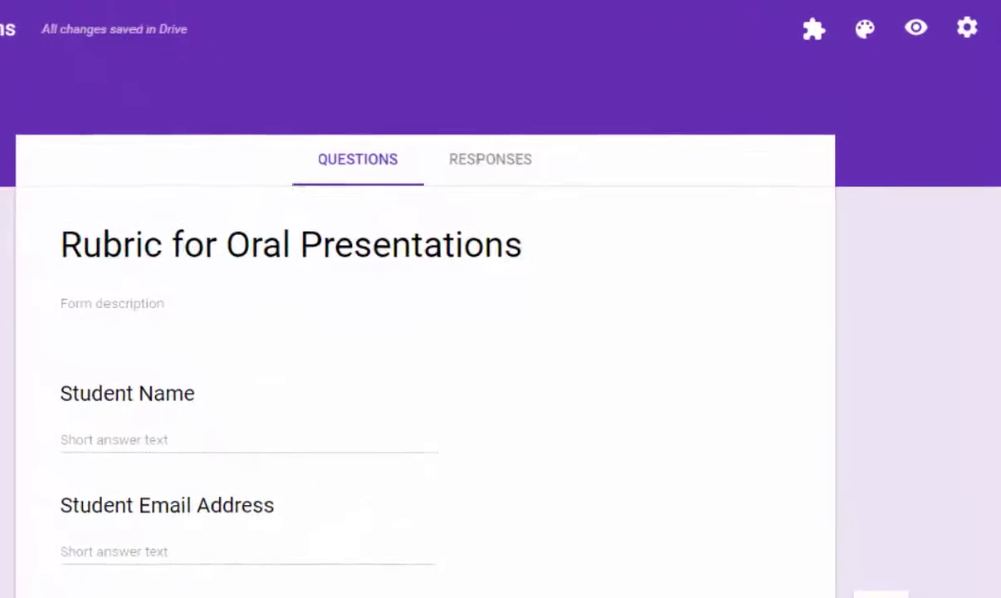
# Bring up the Rubric template document showing its <<intro>>, <<conc>> and <<total>> merge tags.
pyautogui.click(304, 13)
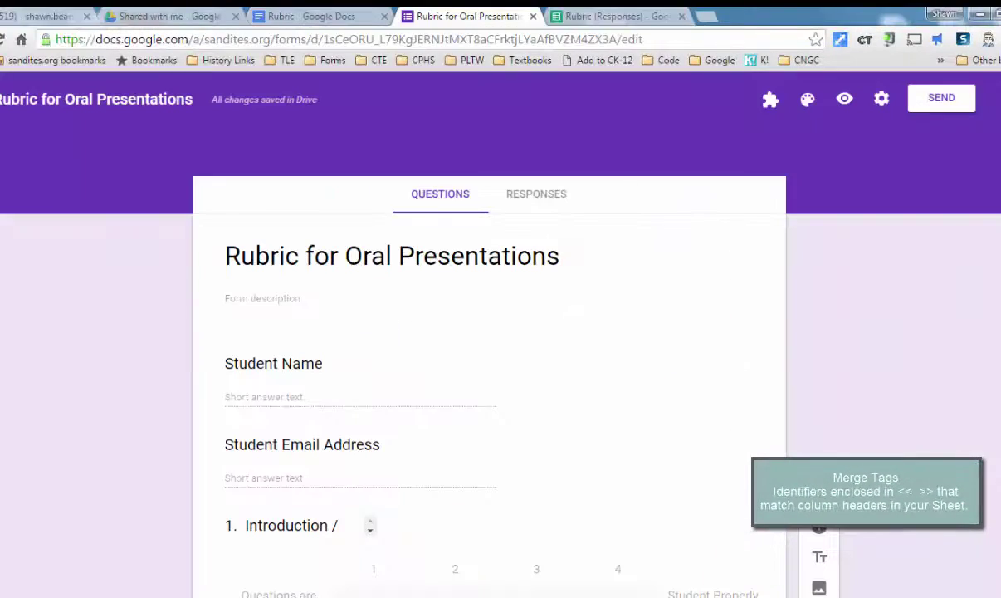
# Scroll down and back up through the Rubric for Oral Presentations form questions.
pyautogui.scroll(-5, 489, 374)
pyautogui.scroll(-4, 489, 374)
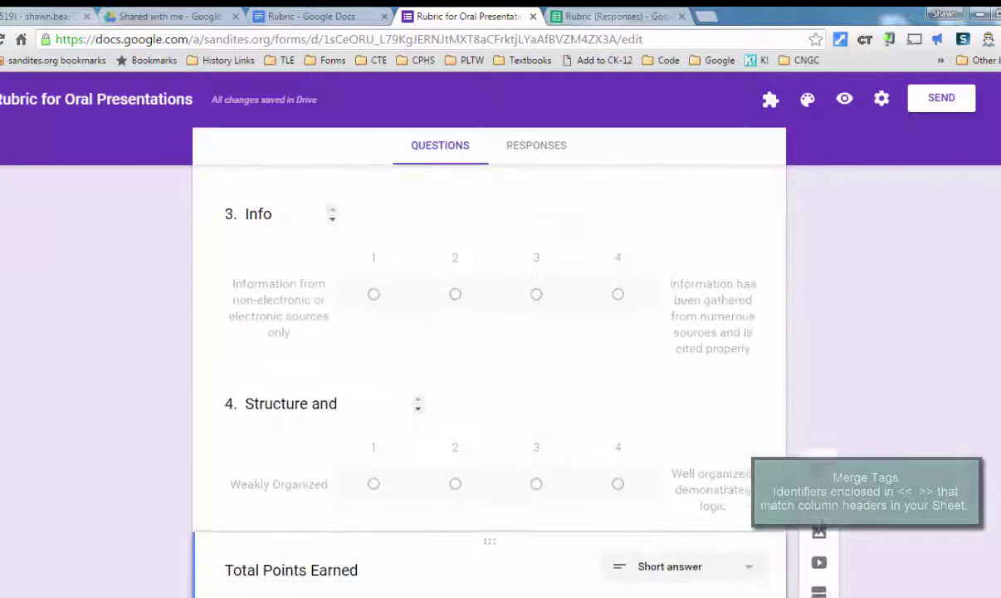
pyautogui.scroll(5, 489, 374)
pyautogui.scroll(3, 603, 370)
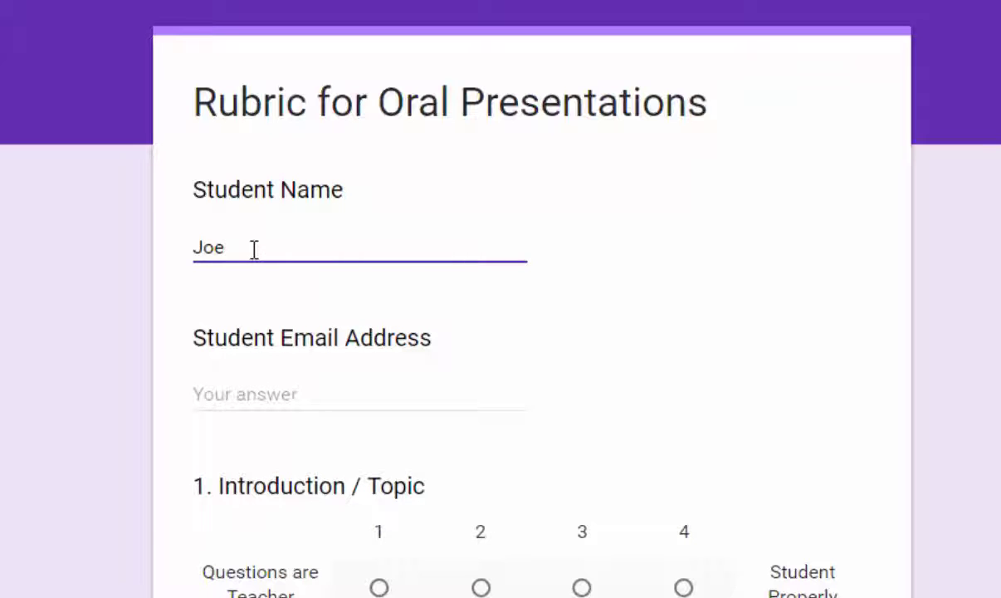
# Enter the student's email address and score the four rubric rows 4, 3, 4 and 3.
pyautogui.click(262, 394)
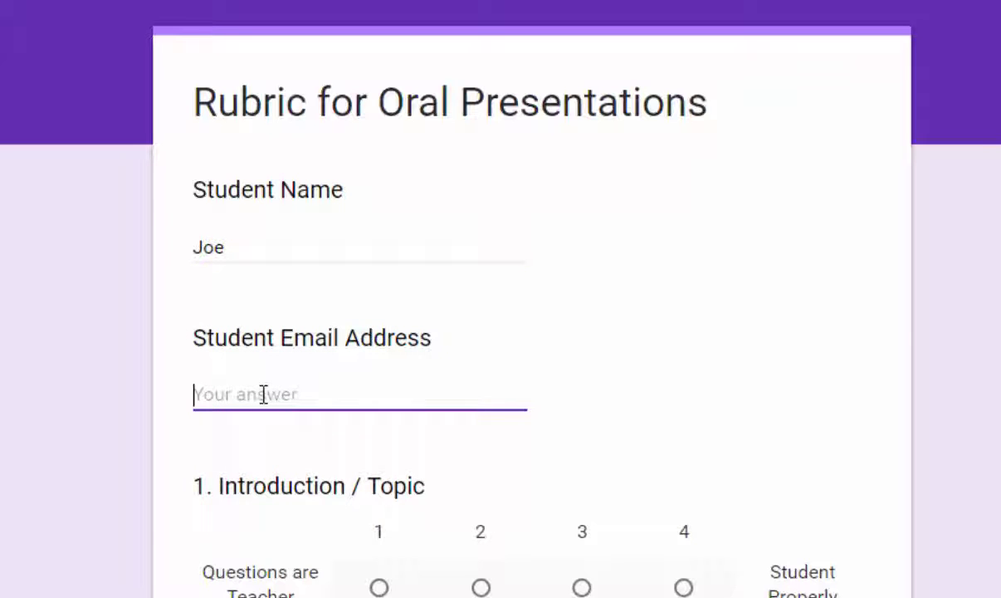
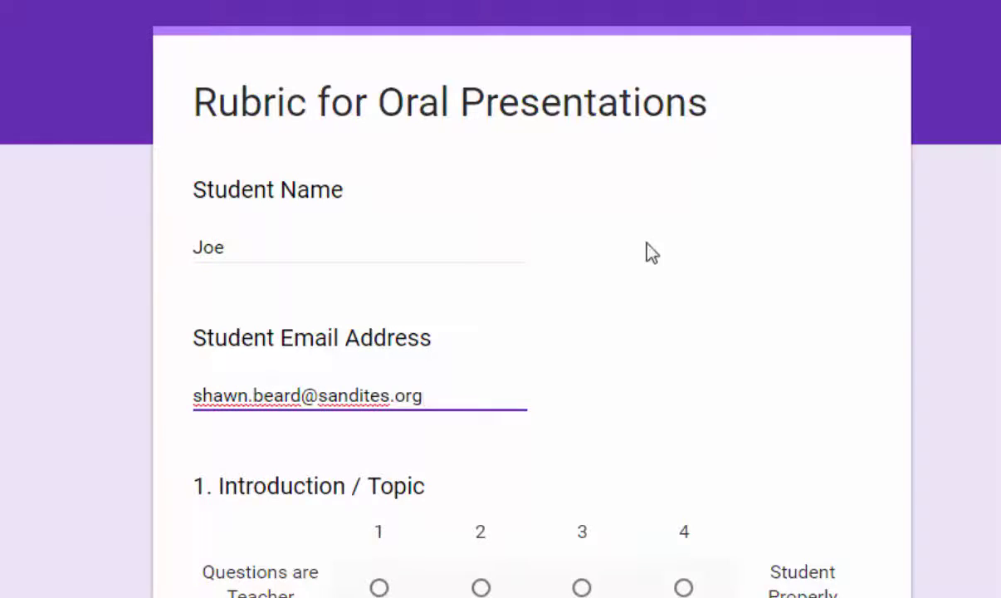
pyautogui.scroll(-3, 650, 249)
pyautogui.click(683, 350)
pyautogui.click(582, 596)
pyautogui.scroll(-3, 582, 581)
pyautogui.click(685, 575)
pyautogui.scroll(-3, 689, 585)
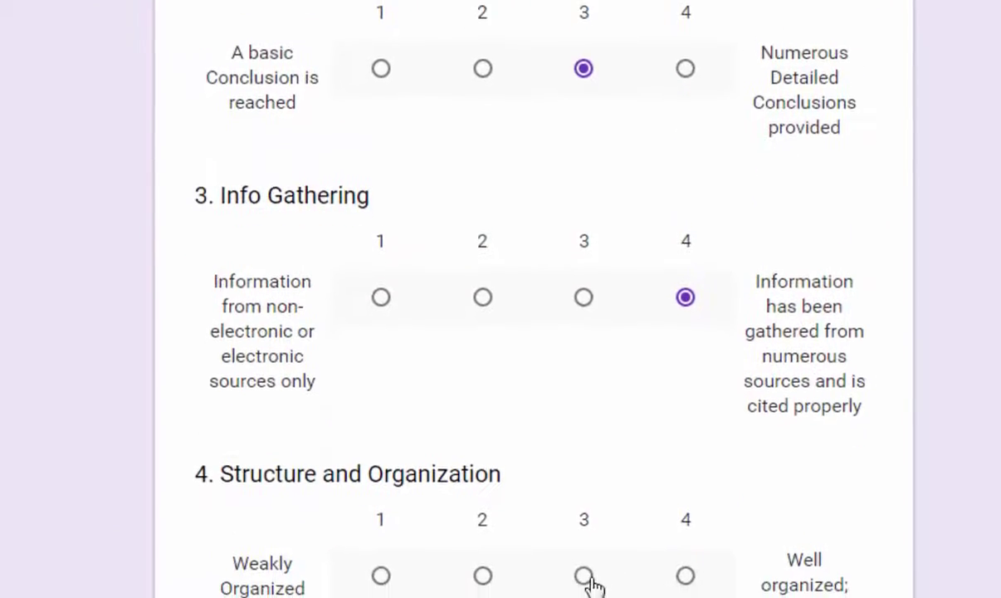
pyautogui.click(584, 563)
# Enter 14 in Total Points Earned and submit the response.
pyautogui.scroll(-2, 696, 75)
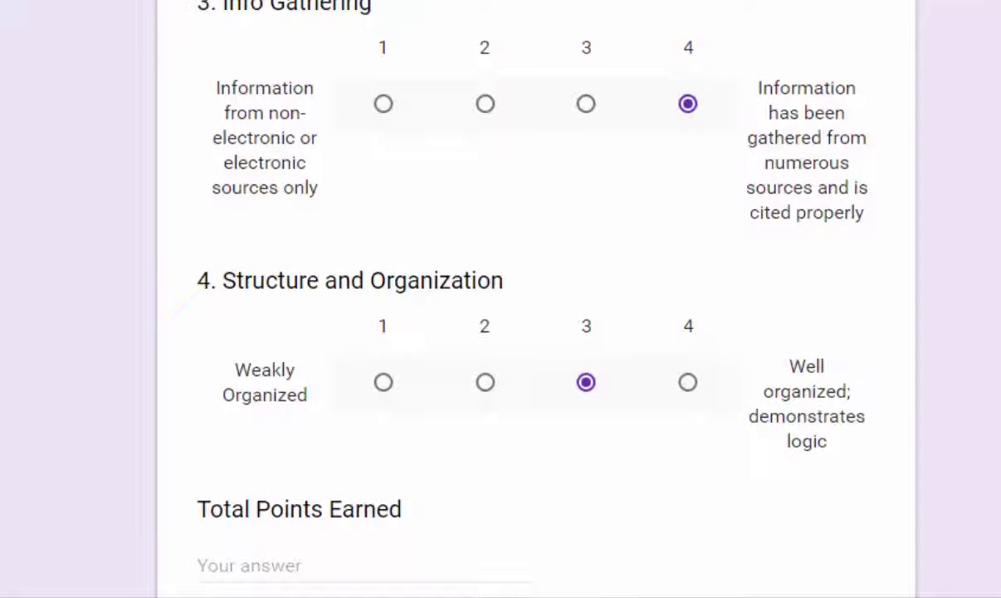
pyautogui.scroll(-1, 747, 506)
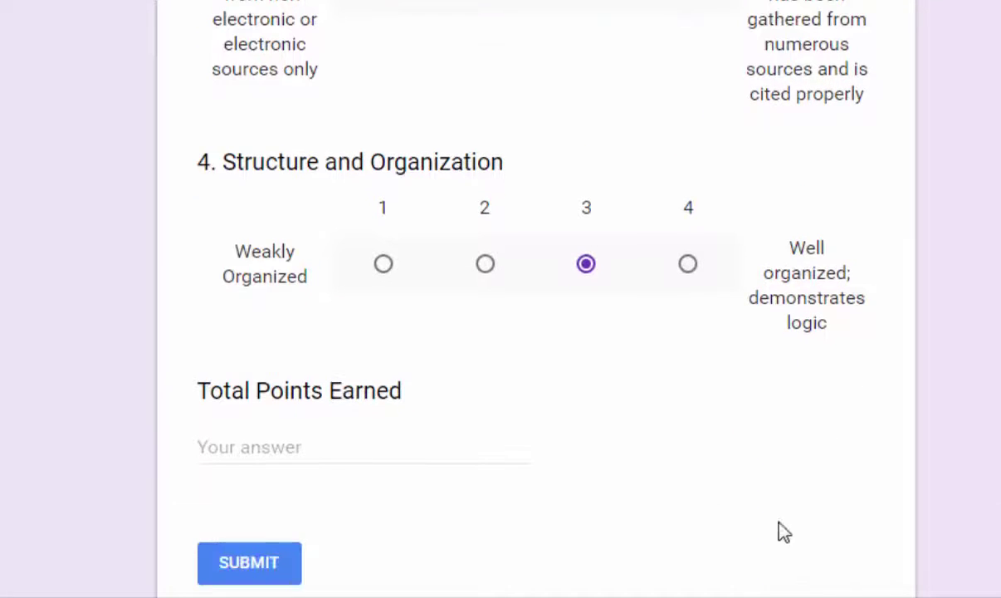
pyautogui.click(268, 455)
pyautogui.write('14')
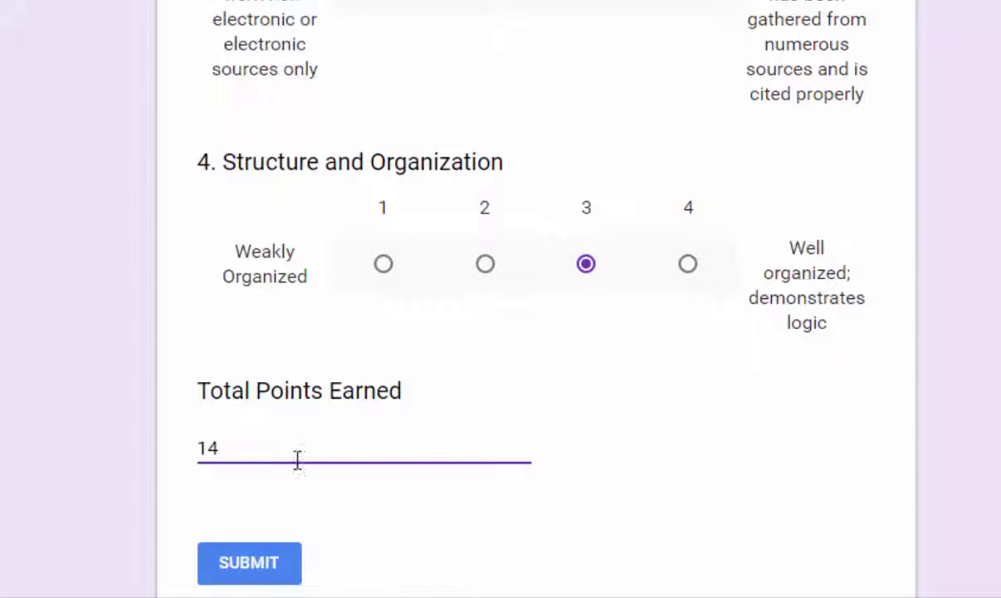
pyautogui.click(278, 562)
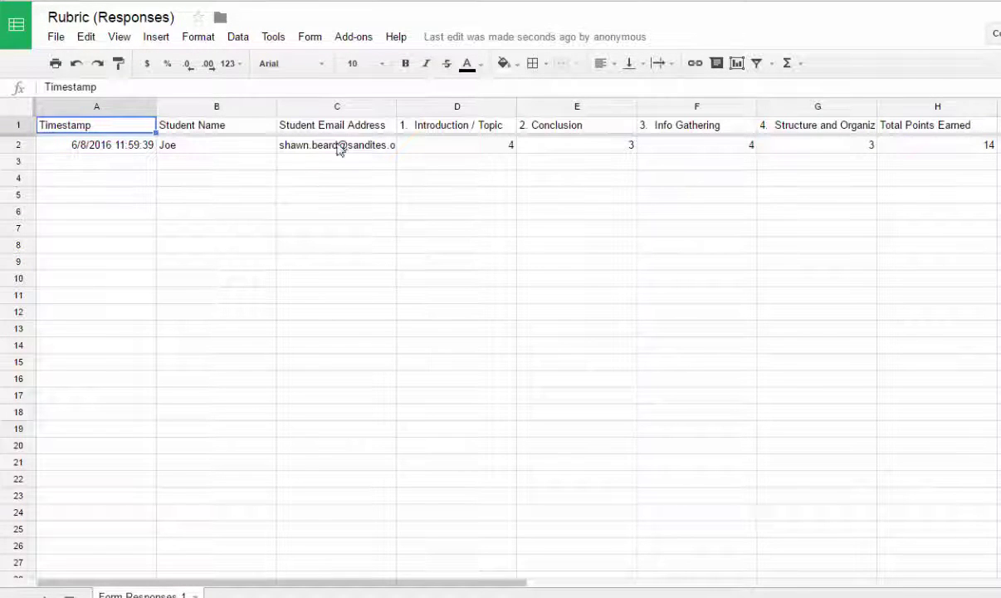
# Launch autoCrat from the Add-ons menu on the responses sheet.
pyautogui.click(361, 39)
pyautogui.moveTo(365, 67)
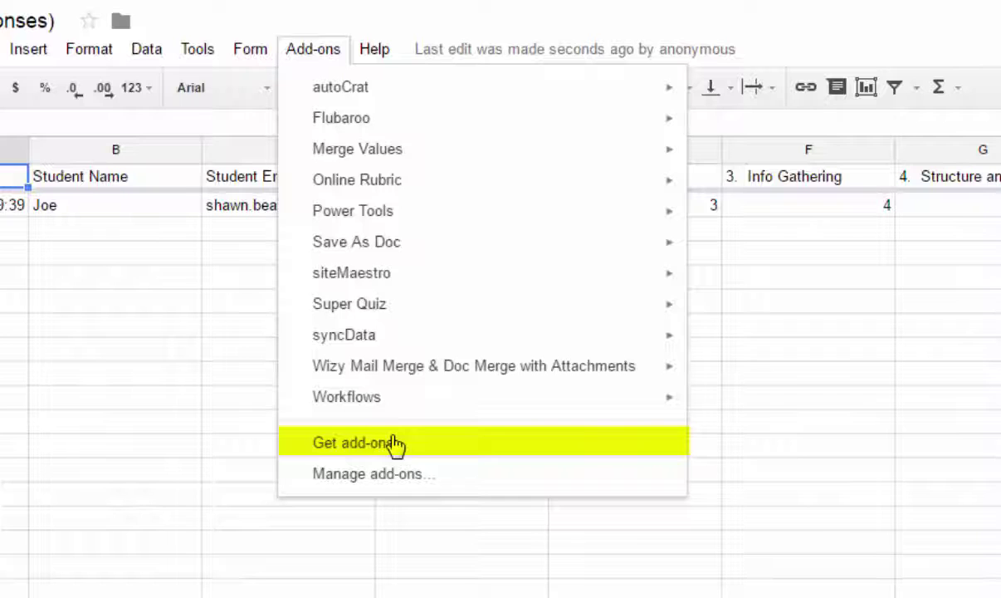
pyautogui.moveTo(351, 91)
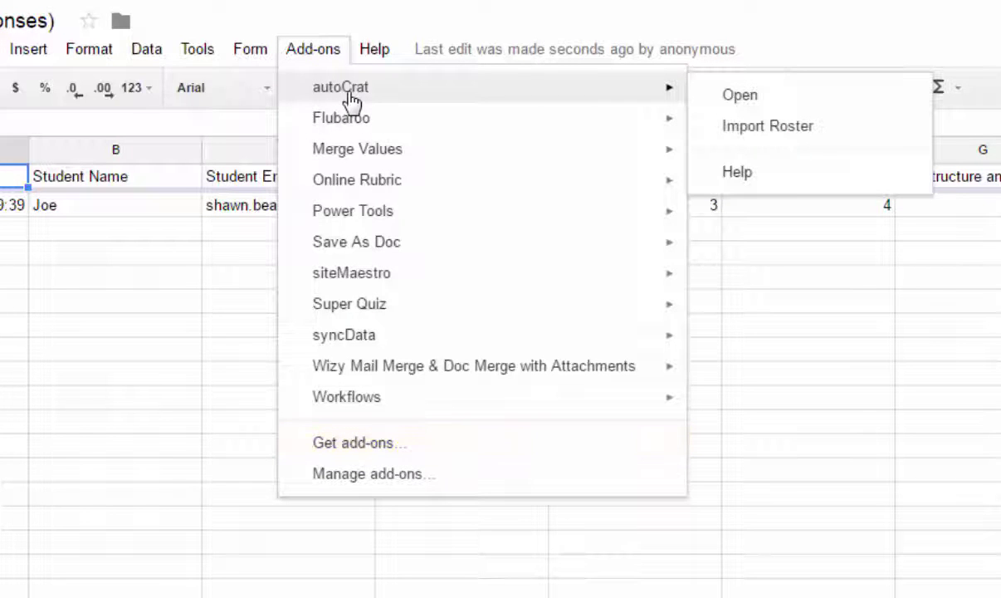
pyautogui.click(778, 98)
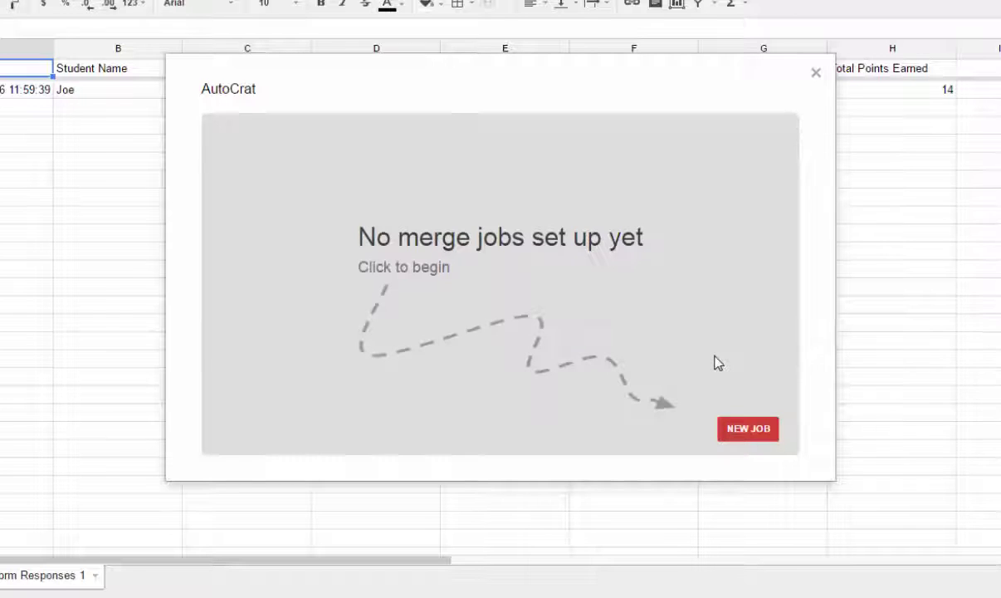
# Create a new autoCrat job with Job Name 'Rubric' and advance to template selection.
pyautogui.click(748, 430)
pyautogui.click(369, 208)
pyautogui.write('R')
pyautogui.press('BackSpace')
pyautogui.write('ic')
pyautogui.press('BackSpace')
pyautogui.press('BackSpace')
pyautogui.write('Rubric')
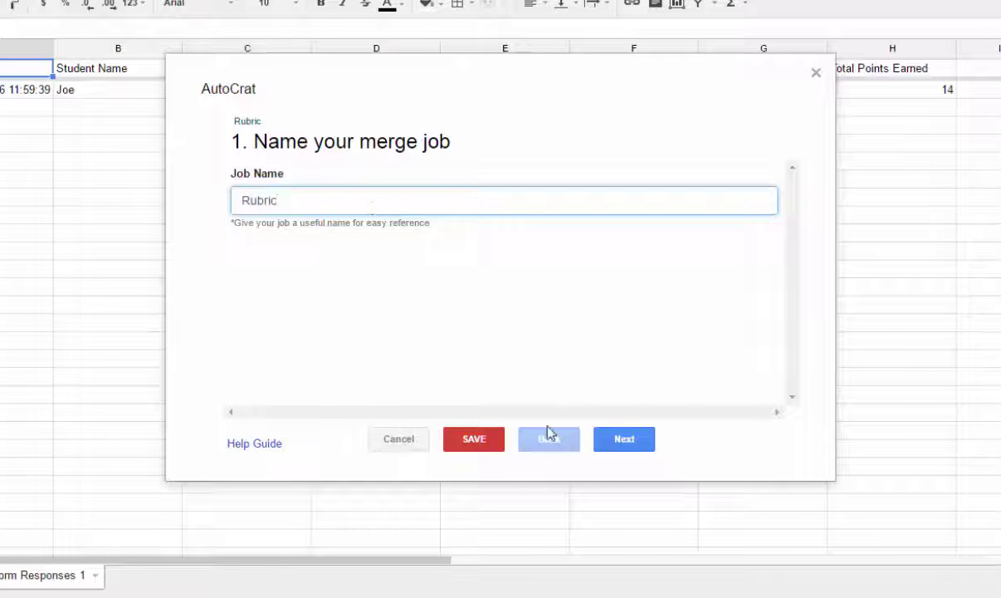
pyautogui.click(637, 447)
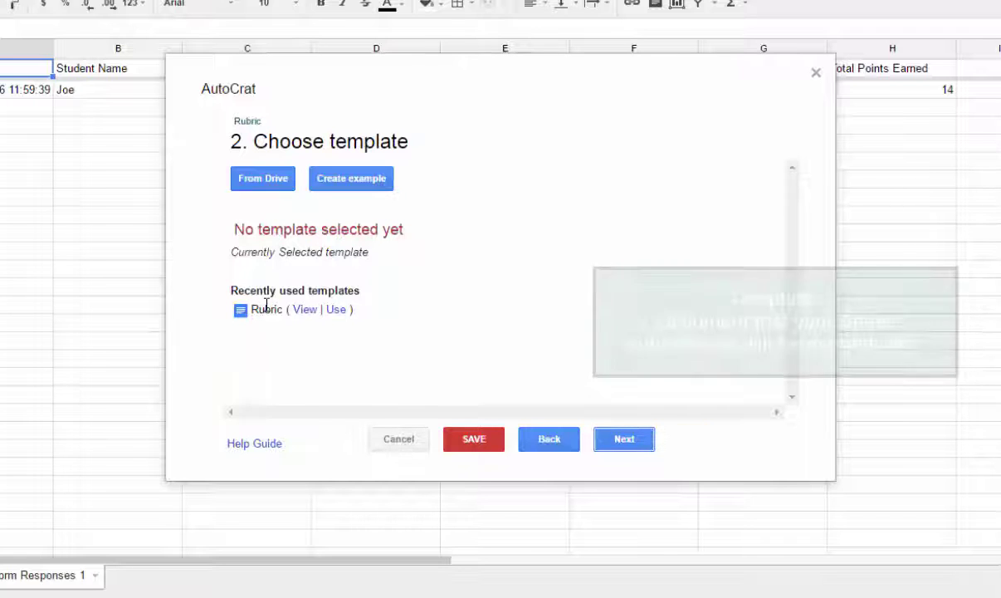
# Pick the recently used Rubric document as the job's template.
pyautogui.click(336, 311)
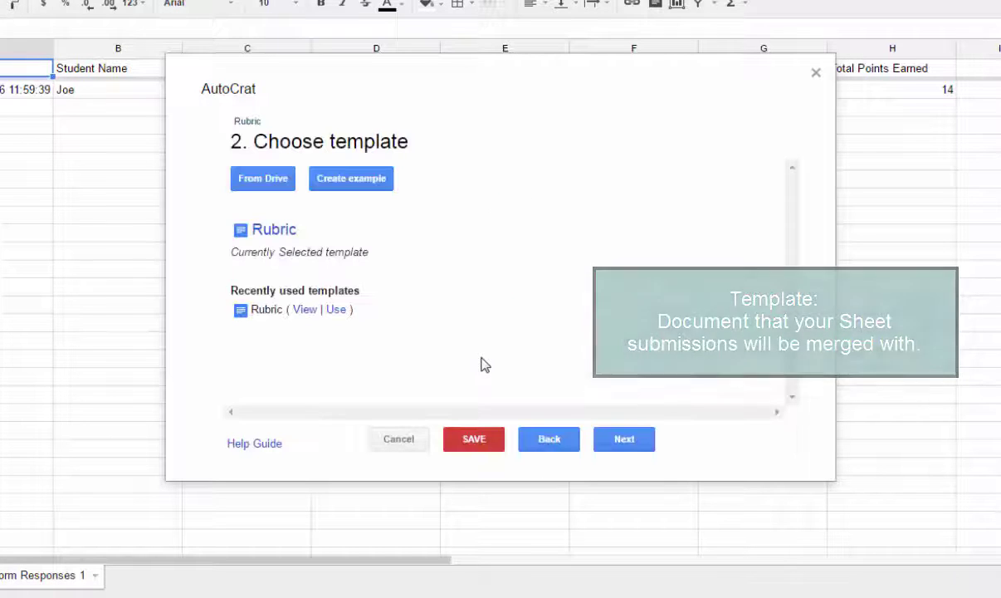
# Map <<intro>>, <<conc>> and <<Info>> to 1. Introduction / Topic, 2. Conclusion and 3. Info Gathering.
pyautogui.click(622, 440)
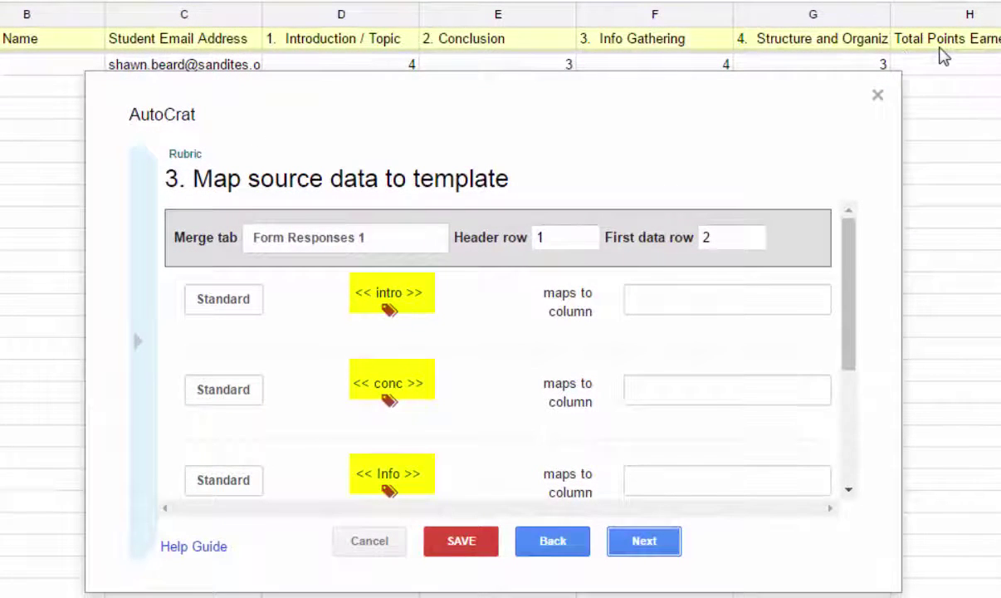
pyautogui.click(628, 304)
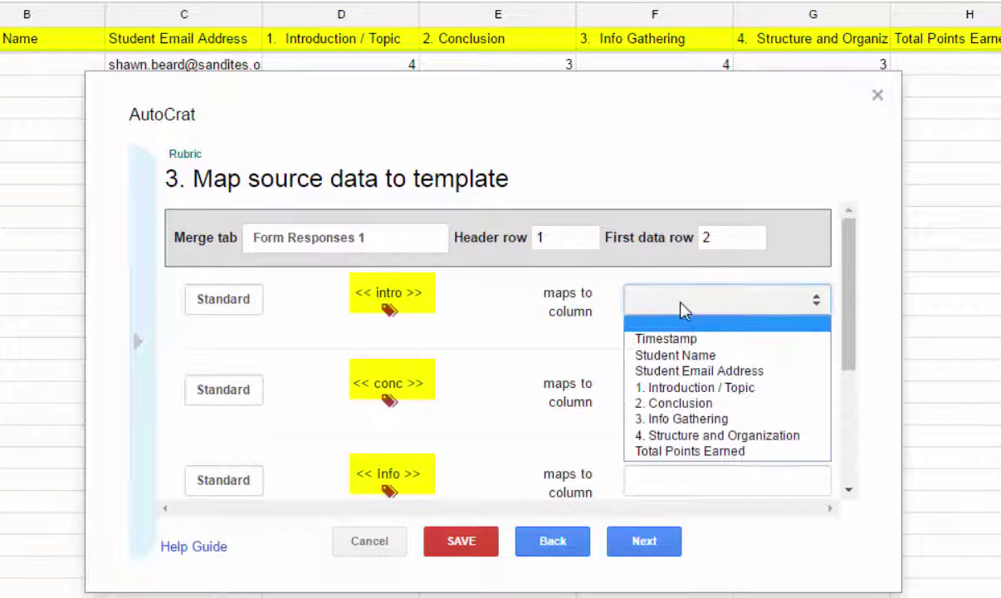
pyautogui.click(686, 389)
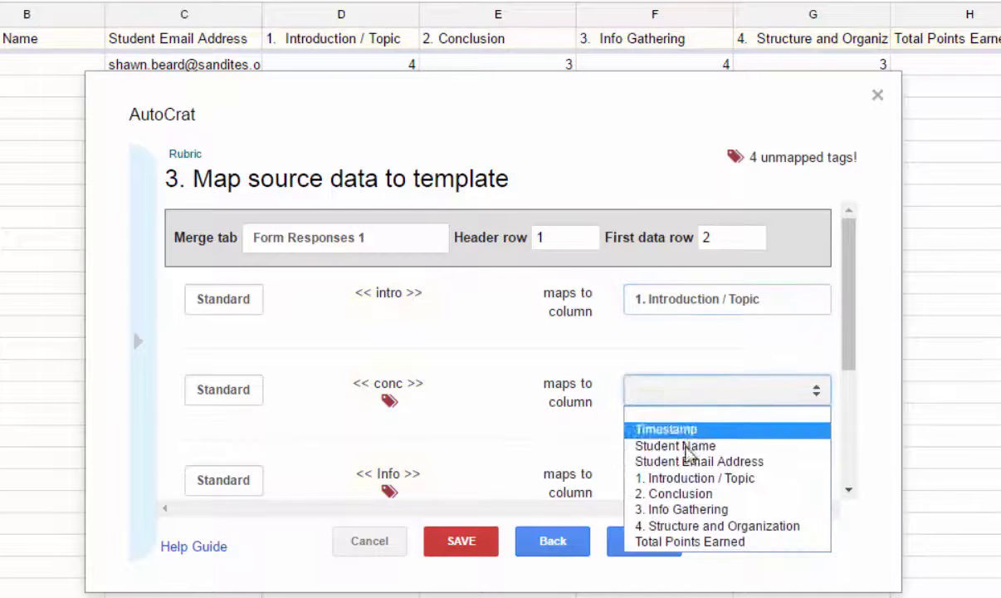
pyautogui.click(664, 493)
pyautogui.scroll(-1, 443, 396)
pyautogui.click(653, 377)
pyautogui.click(702, 488)
# Map <<Struc>> to 4. Structure and Organization and <<total>> to Total Points Earned.
pyautogui.click(662, 429)
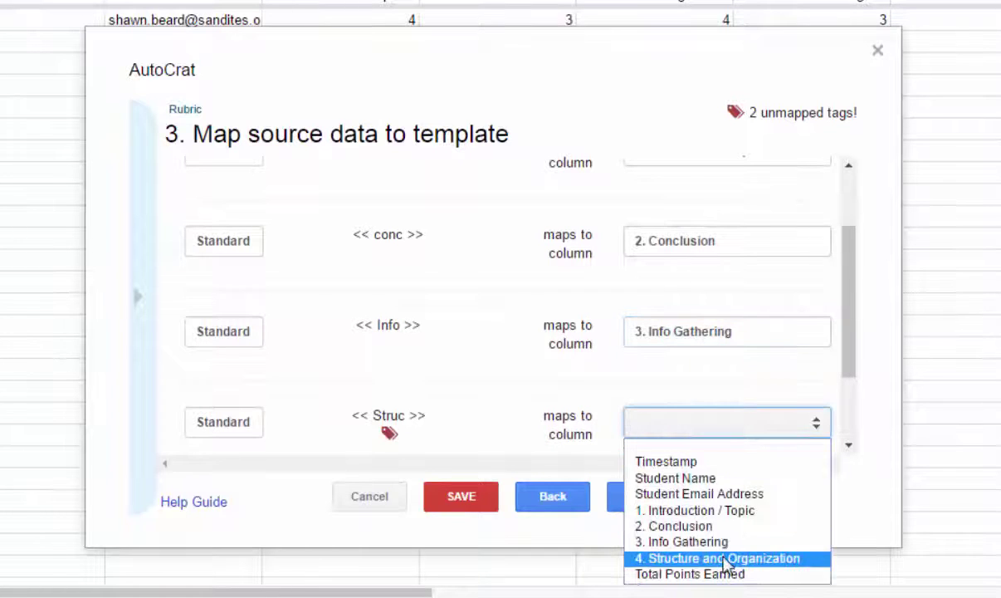
pyautogui.click(725, 558)
pyautogui.moveTo(854, 377); pyautogui.dragTo(846, 450)
pyautogui.click(637, 401)
pyautogui.click(710, 558)
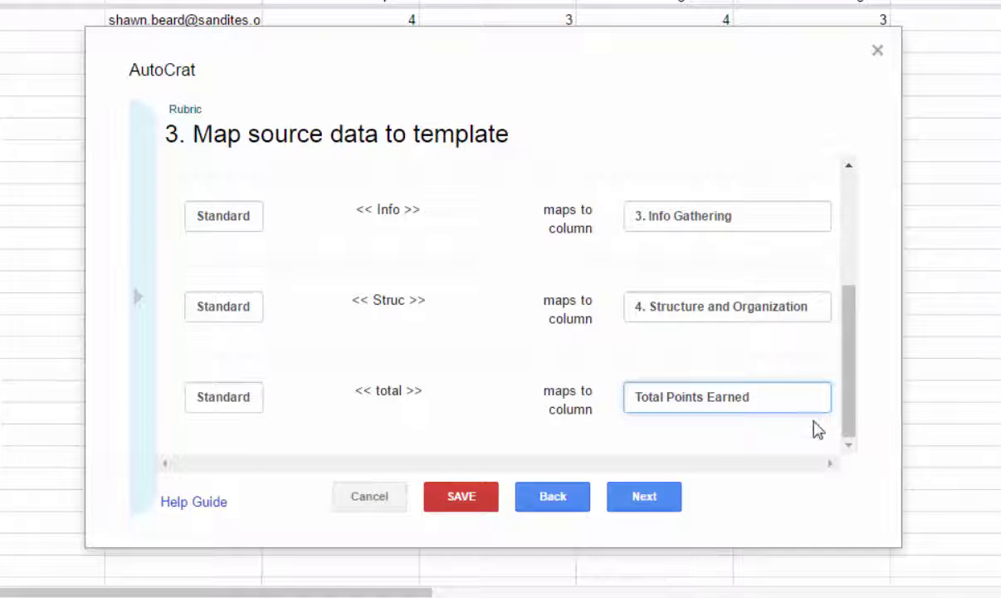
pyautogui.moveTo(852, 398); pyautogui.dragTo(855, 259)
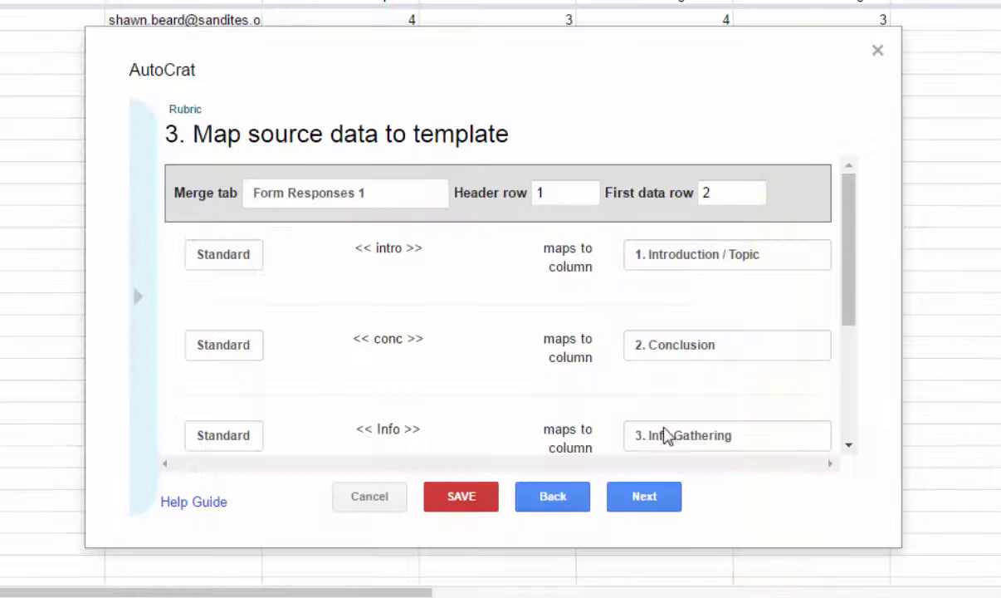
# At File Settings, paste the <<Student Name>> tag into the File Name field.
pyautogui.click(631, 498)
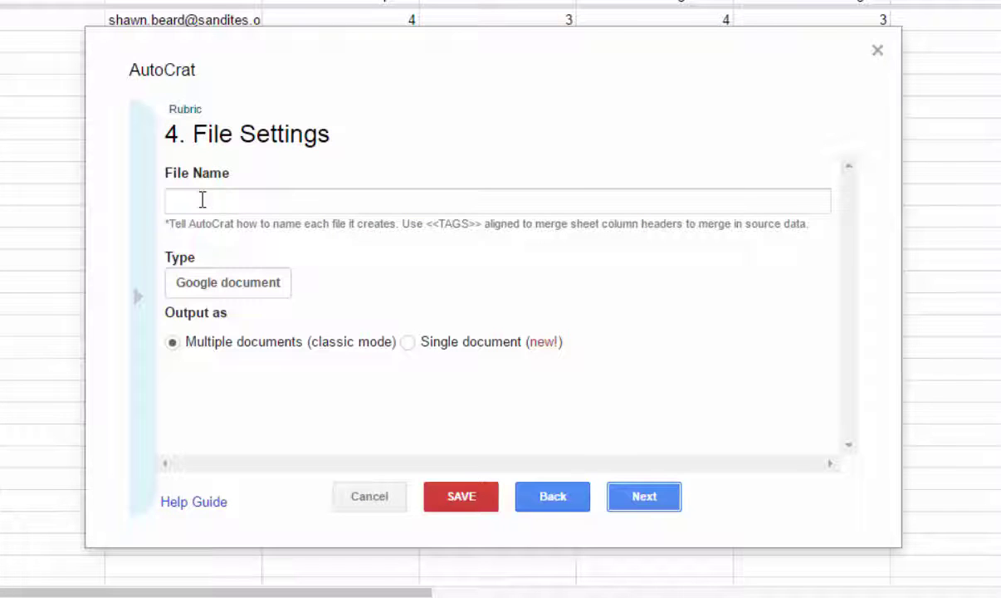
pyautogui.click(141, 299)
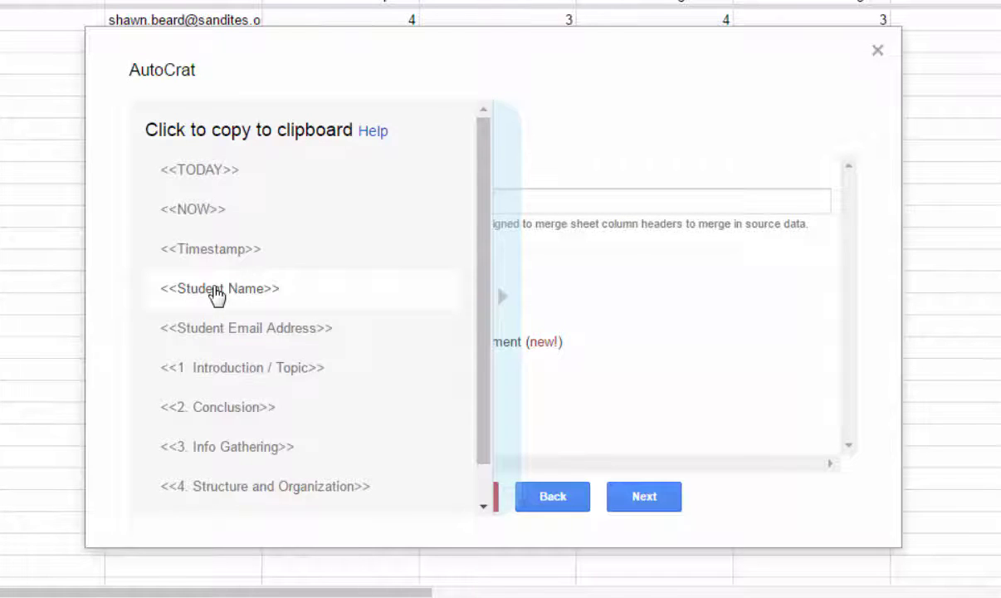
pyautogui.click(216, 290)
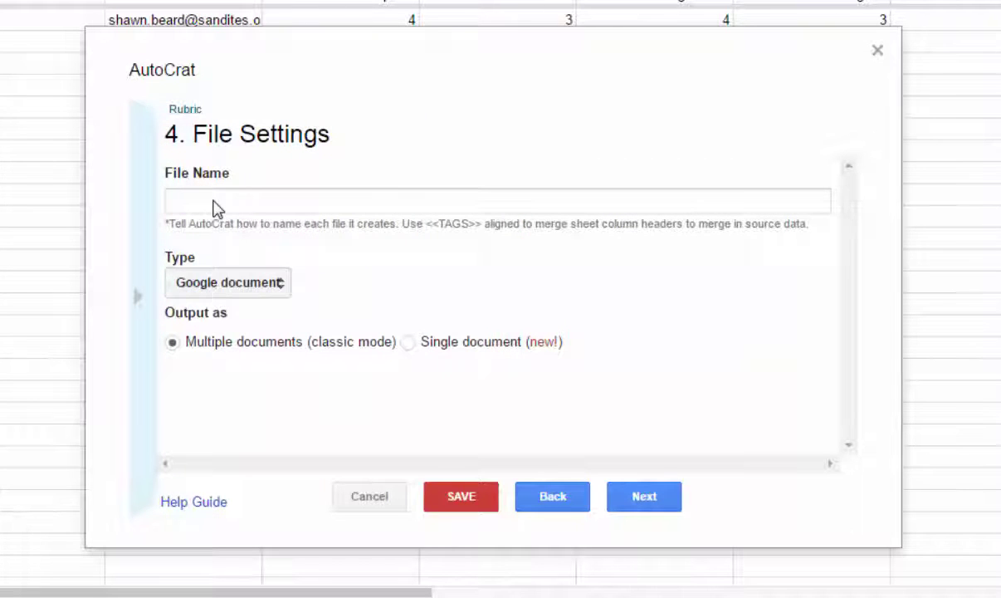
pyautogui.rightClick(213, 201)
pyautogui.click(259, 323)
pyautogui.click(143, 304)
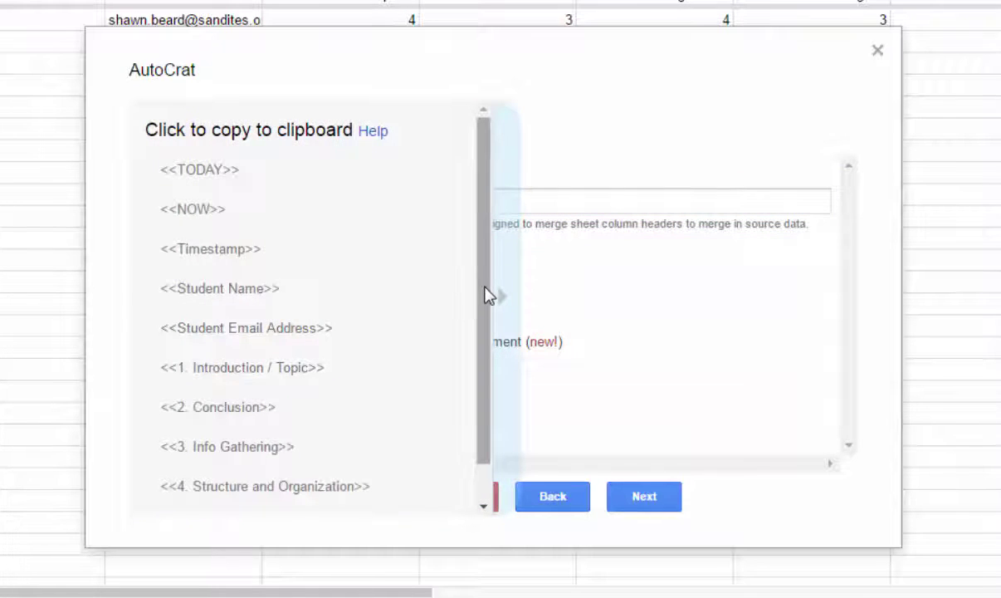
pyautogui.moveTo(487, 293); pyautogui.dragTo(484, 386)
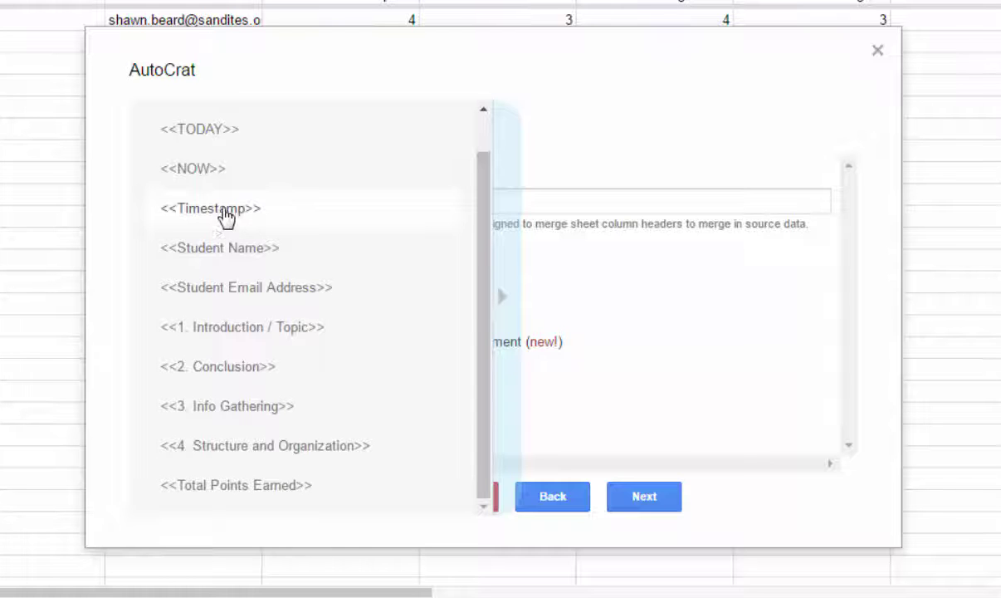
# Append ' Rubric Grade' after the <<Student Name>> tag in the file name.
pyautogui.click(499, 297)
pyautogui.click(336, 203)
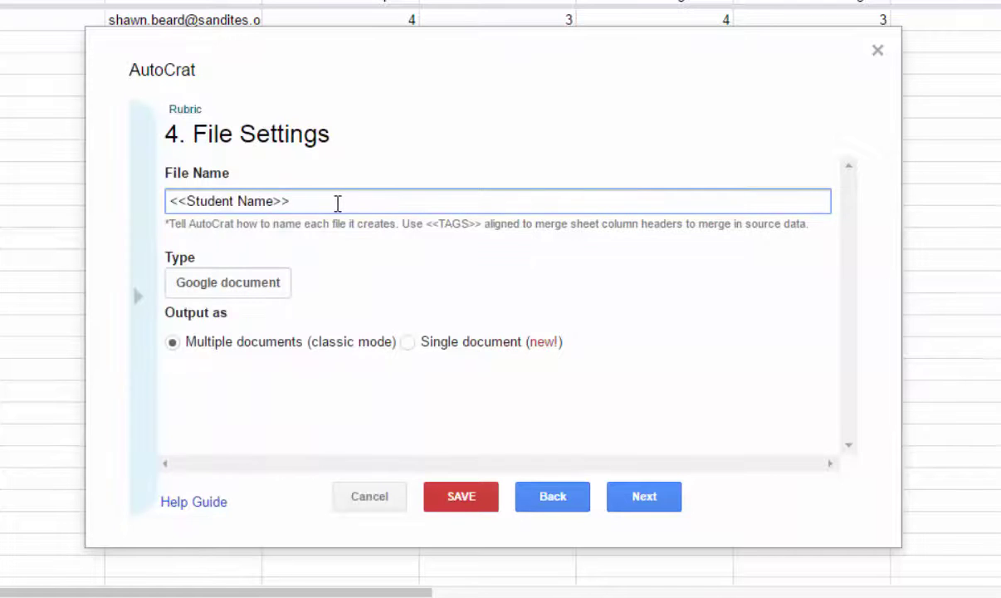
pyautogui.write('Rubric Grade')
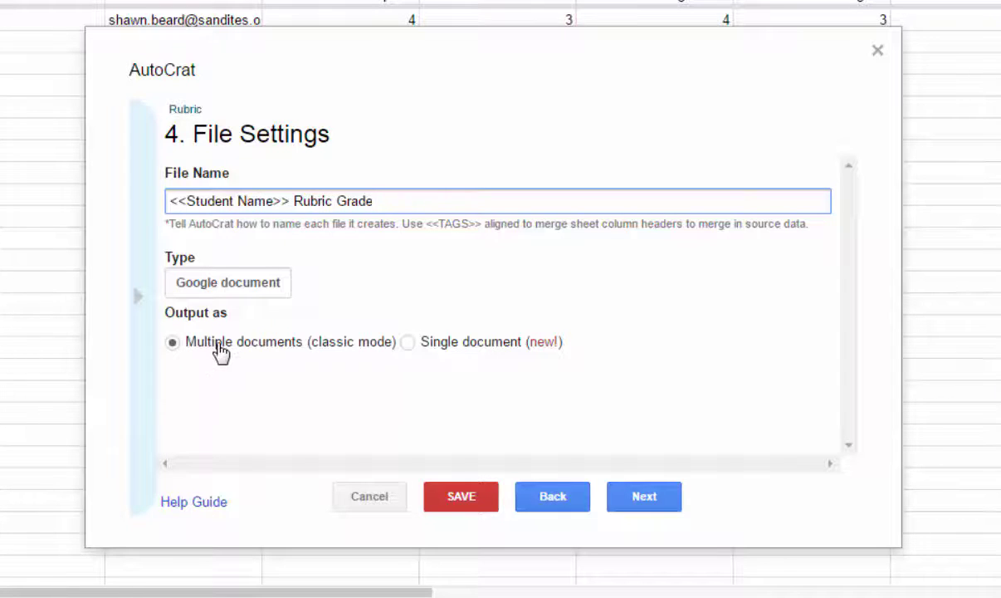
# Pick the Rubric Drive folder as the merged documents' destination and continue to step 6.
pyautogui.click(641, 497)
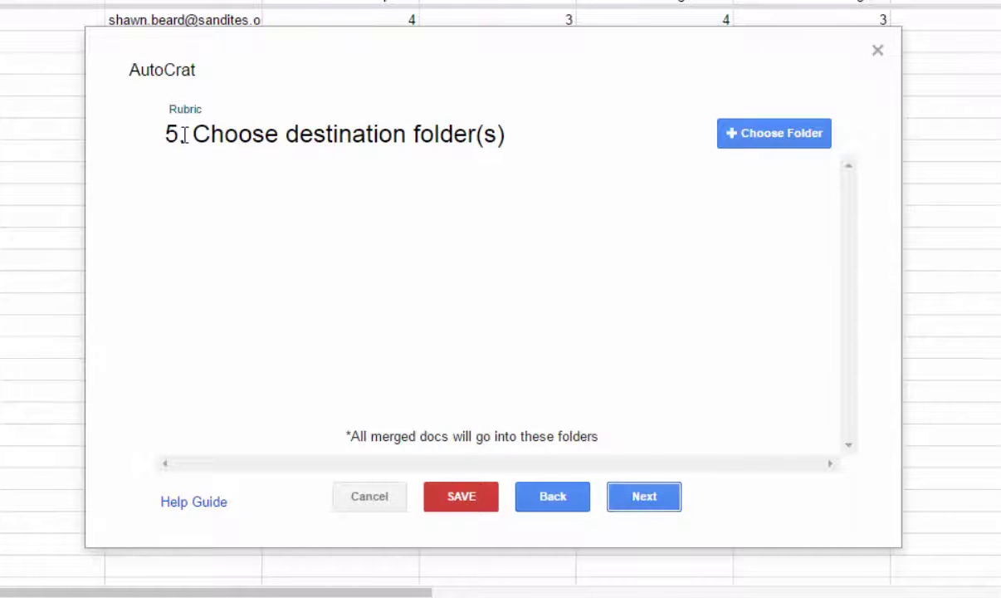
pyautogui.click(756, 135)
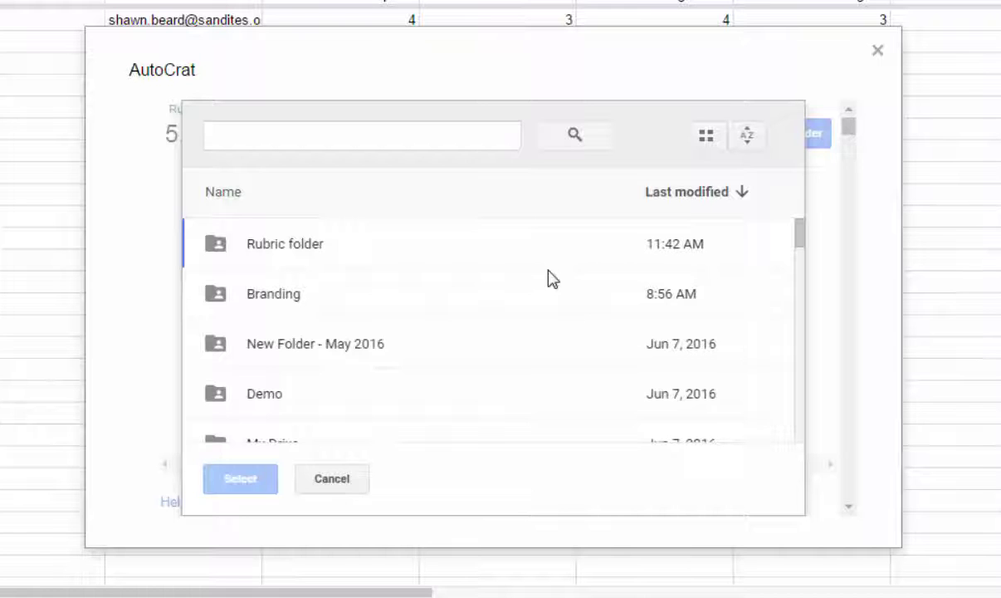
pyautogui.click(241, 255)
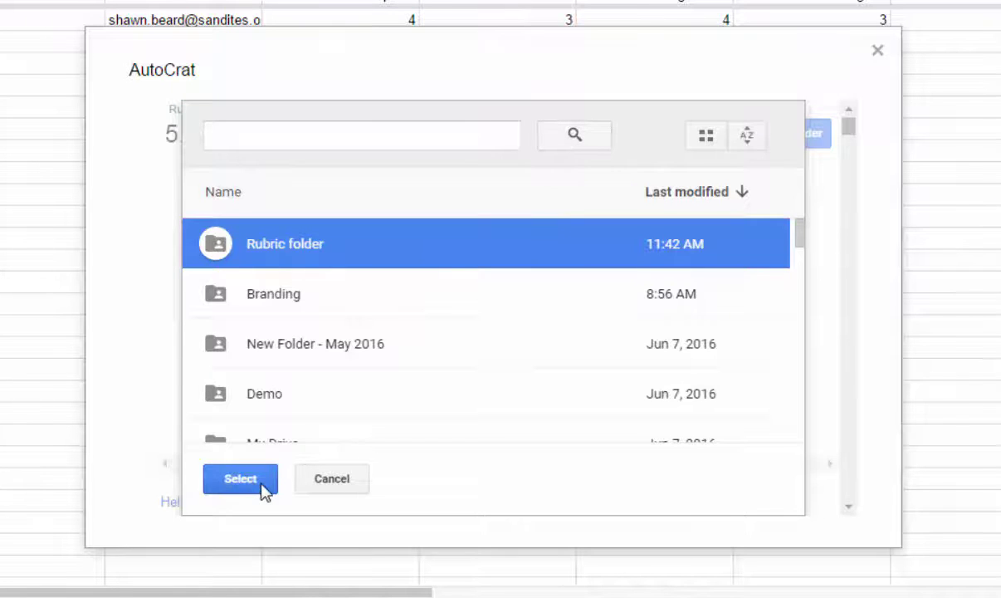
pyautogui.click(240, 479)
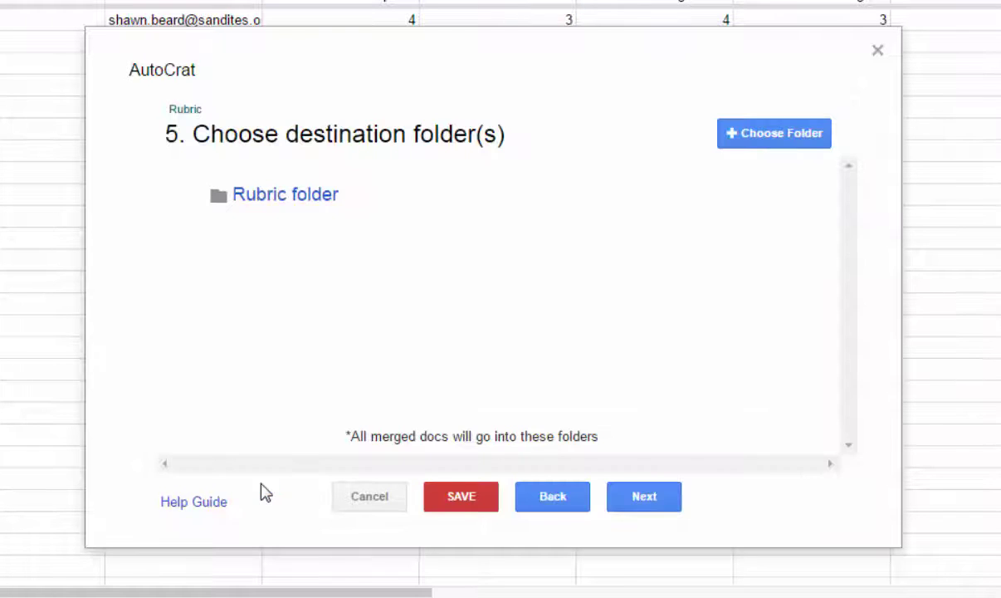
pyautogui.click(646, 499)
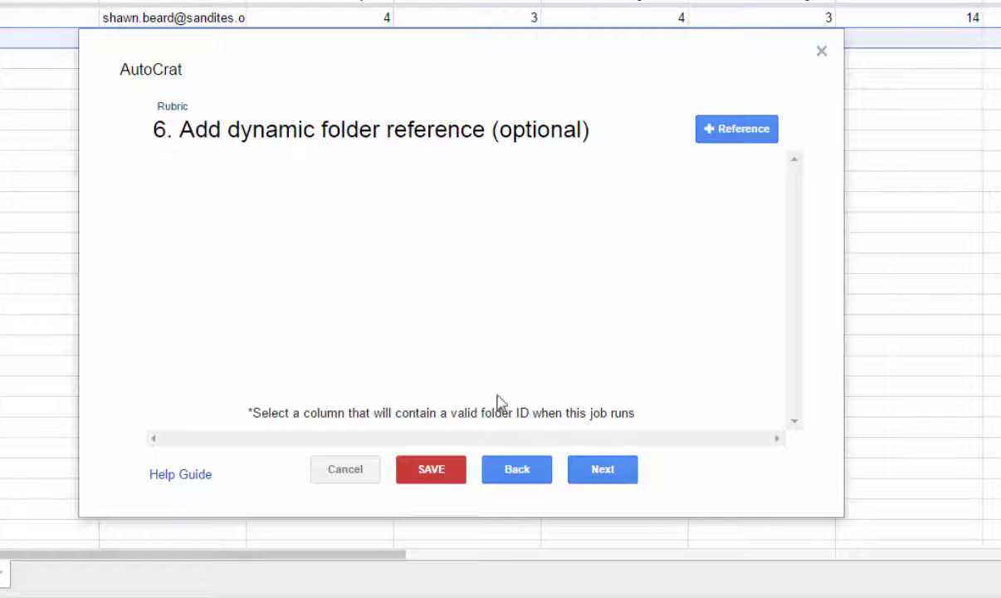
# Skip the optional dynamic folder reference and merge condition steps to reach step 8.
pyautogui.click(603, 470)
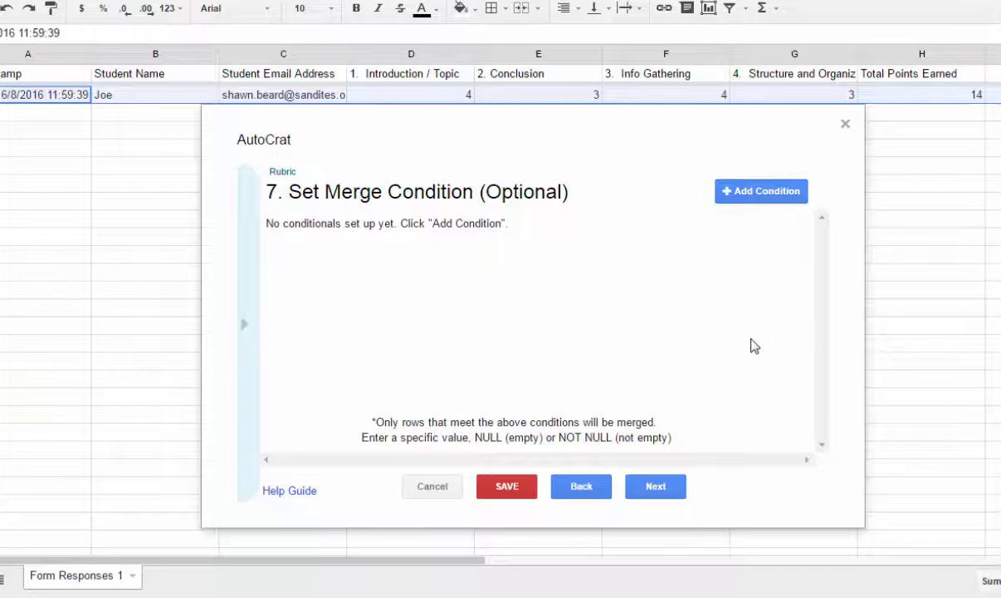
pyautogui.click(652, 487)
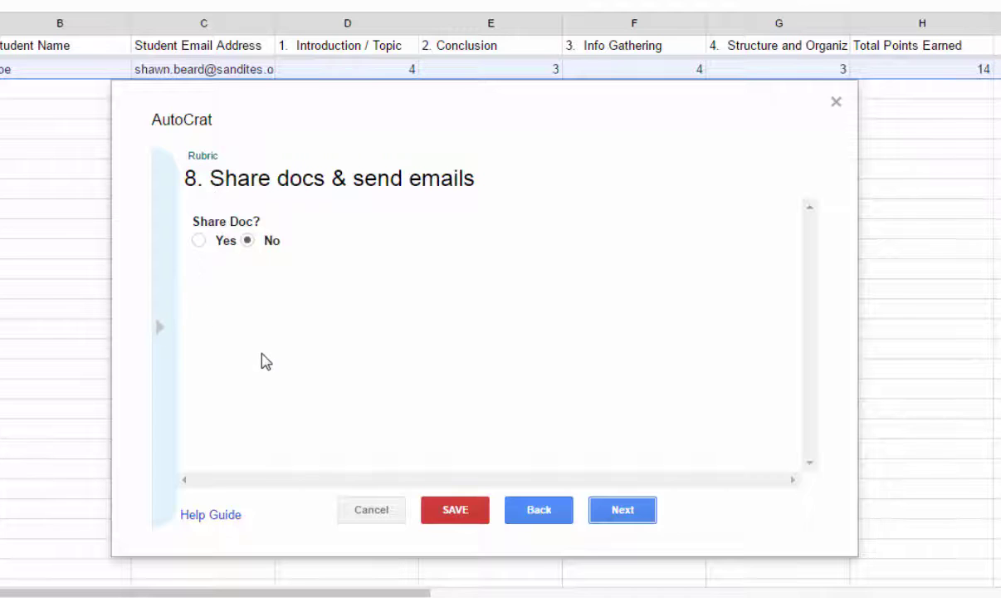
# Set Share Doc to Yes, share as PDF, and set collaborator re-sharing to No.
pyautogui.click(198, 240)
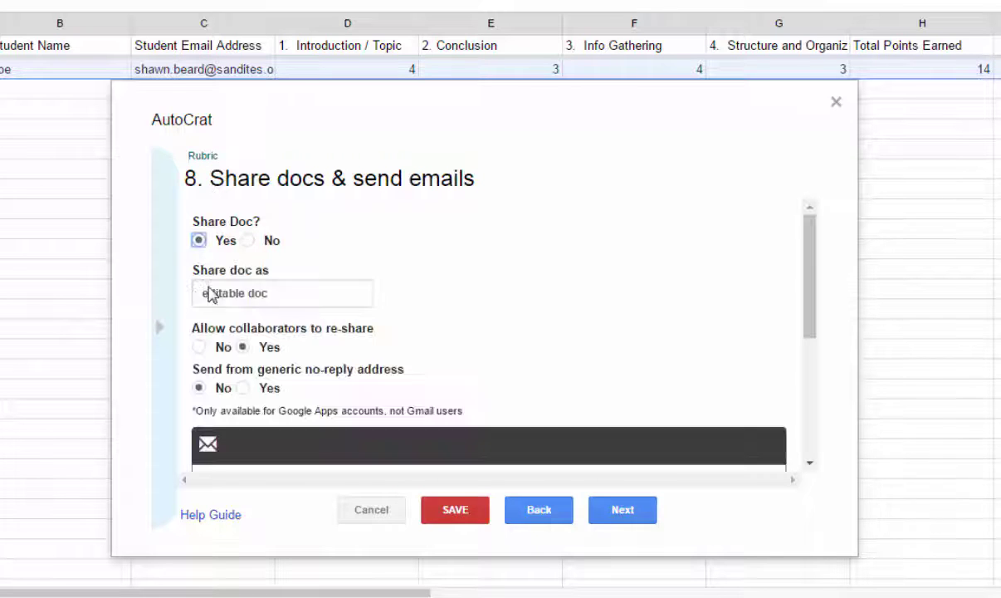
pyautogui.click(344, 289)
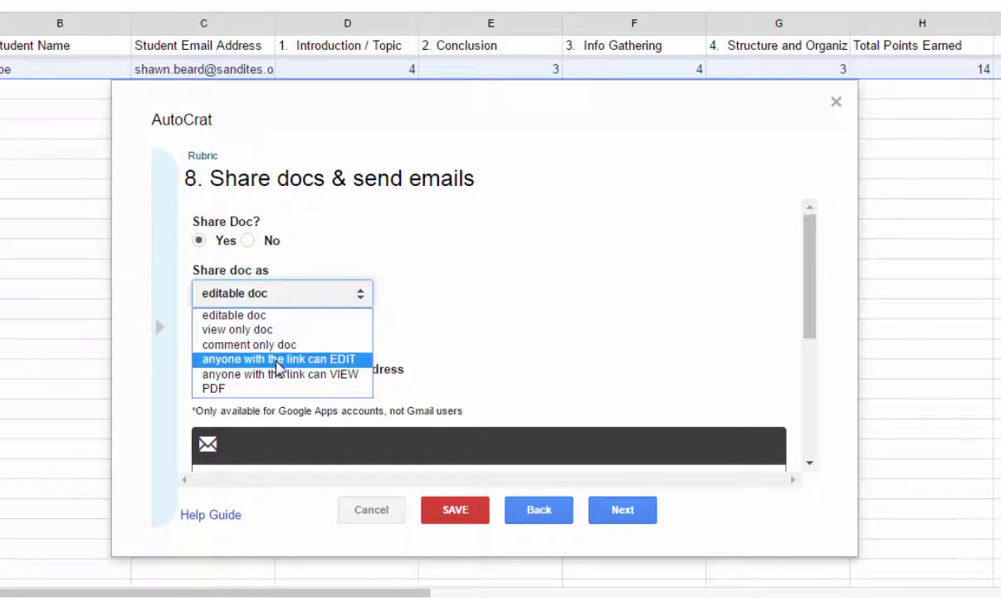
pyautogui.click(237, 389)
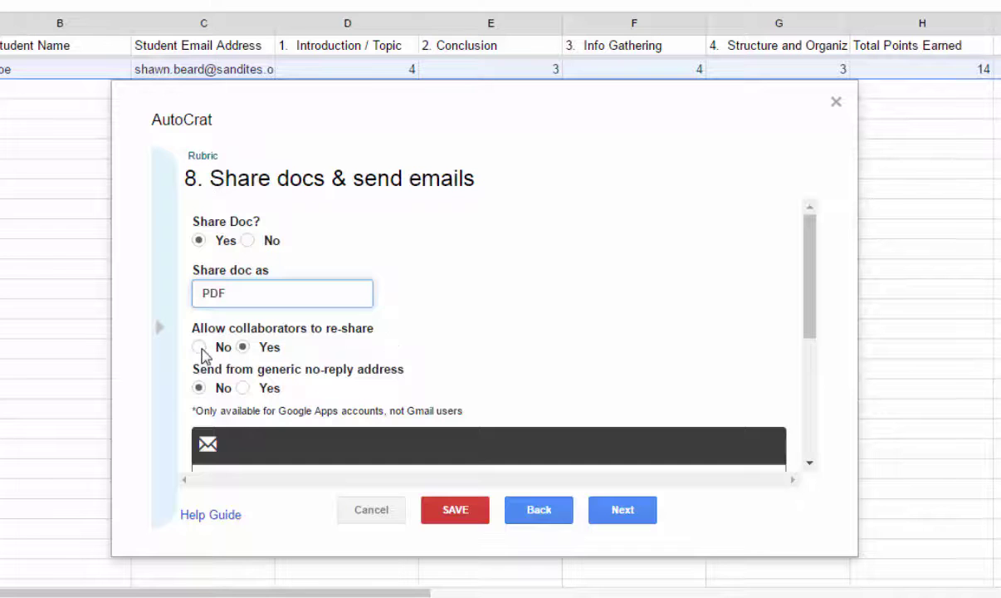
pyautogui.click(199, 348)
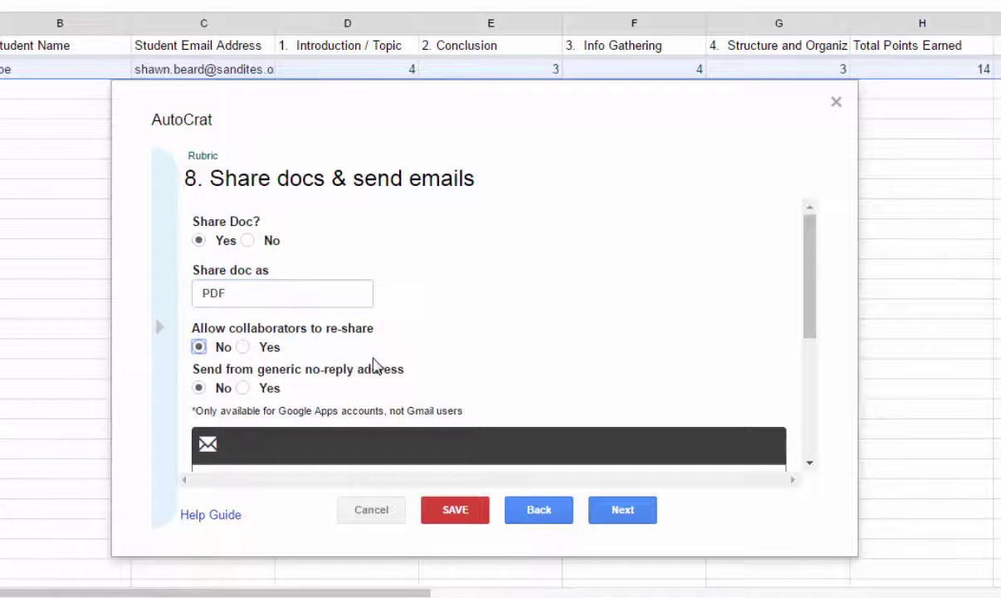
pyautogui.moveTo(809, 259); pyautogui.dragTo(799, 305)
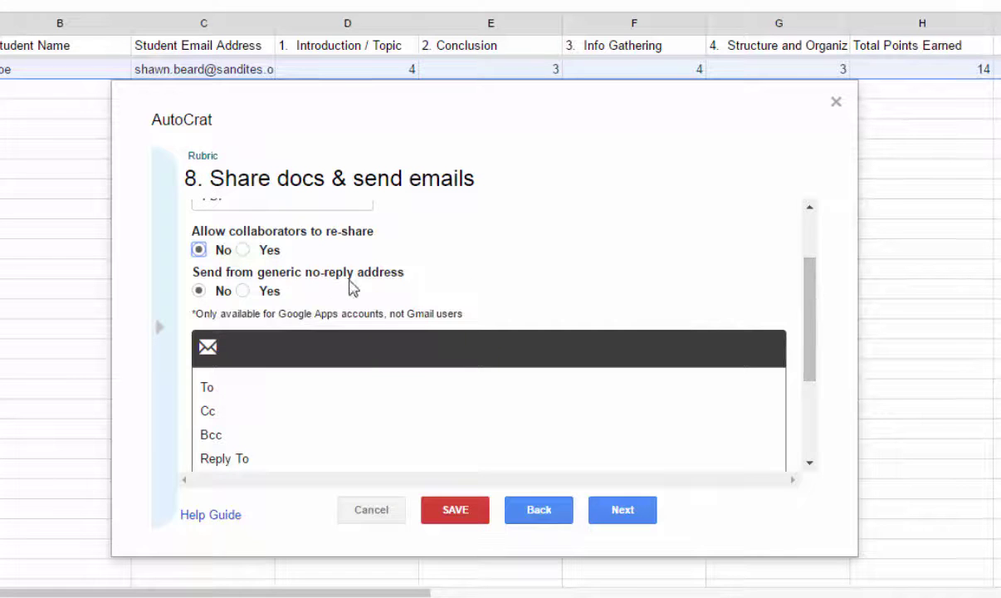
pyautogui.scroll(-1, 814, 287)
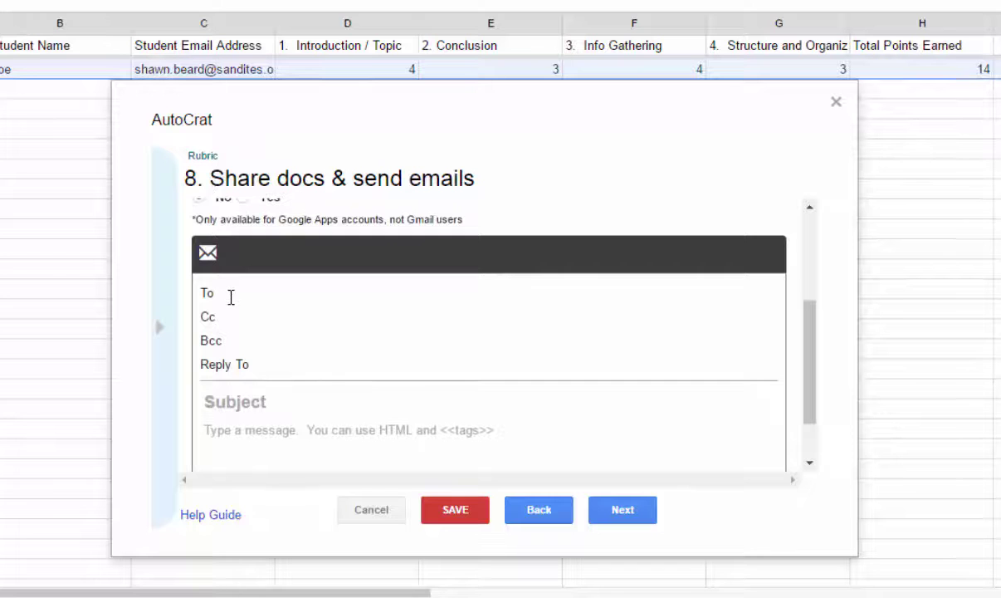
# Set the email recipient to the <<Student Email Address>> merge tag.
pyautogui.click(217, 292)
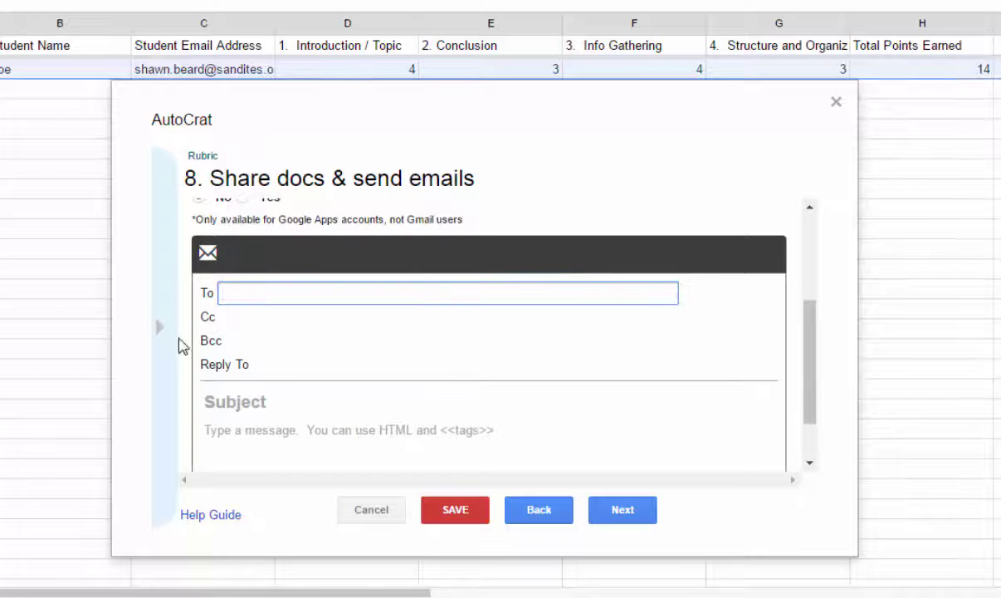
pyautogui.click(158, 335)
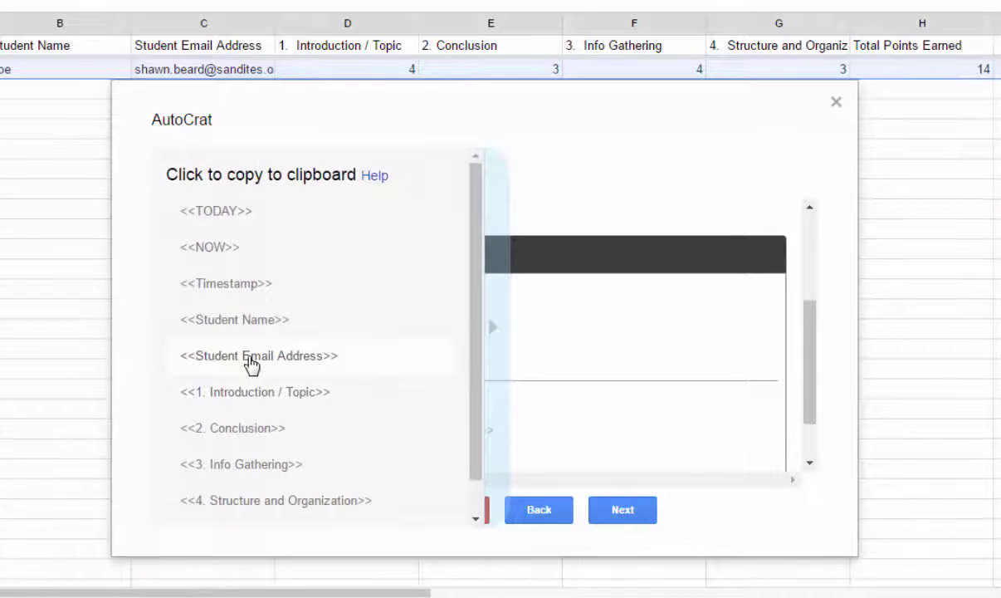
pyautogui.click(251, 359)
pyautogui.click(227, 292)
pyautogui.rightClick(229, 292)
pyautogui.click(298, 403)
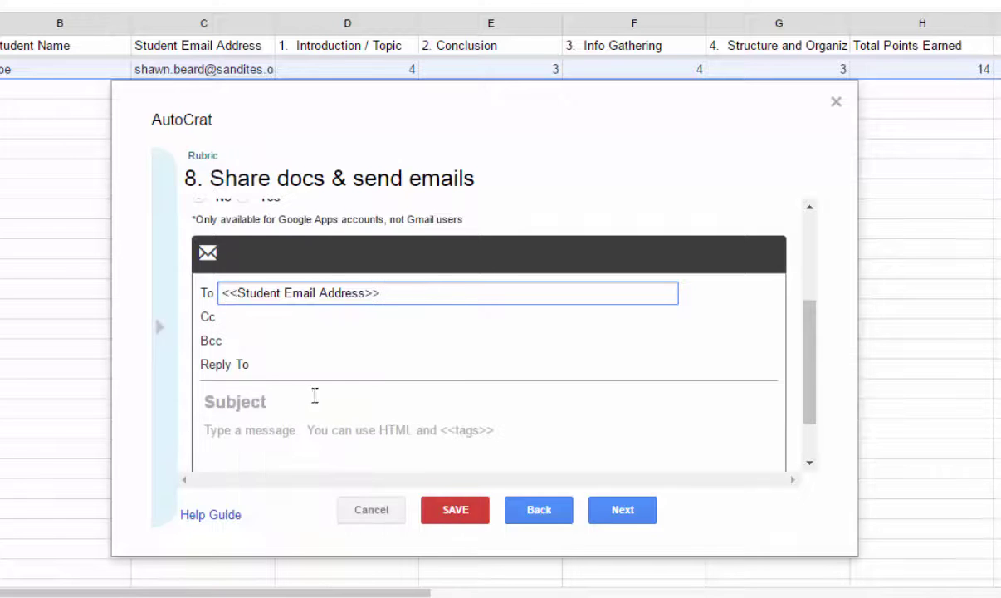
pyautogui.click(160, 336)
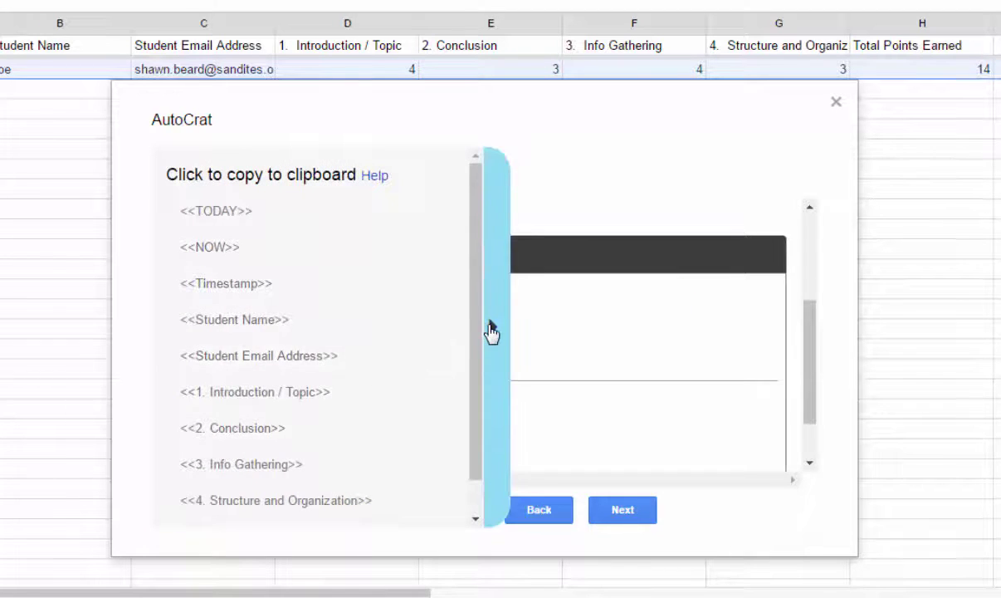
pyautogui.click(487, 331)
pyautogui.scroll(-1, 274, 324)
# Enter your e-mail address as reply-to and set subject '<<Student Name>> - Rubric Grade for Project'.
pyautogui.click(269, 298)
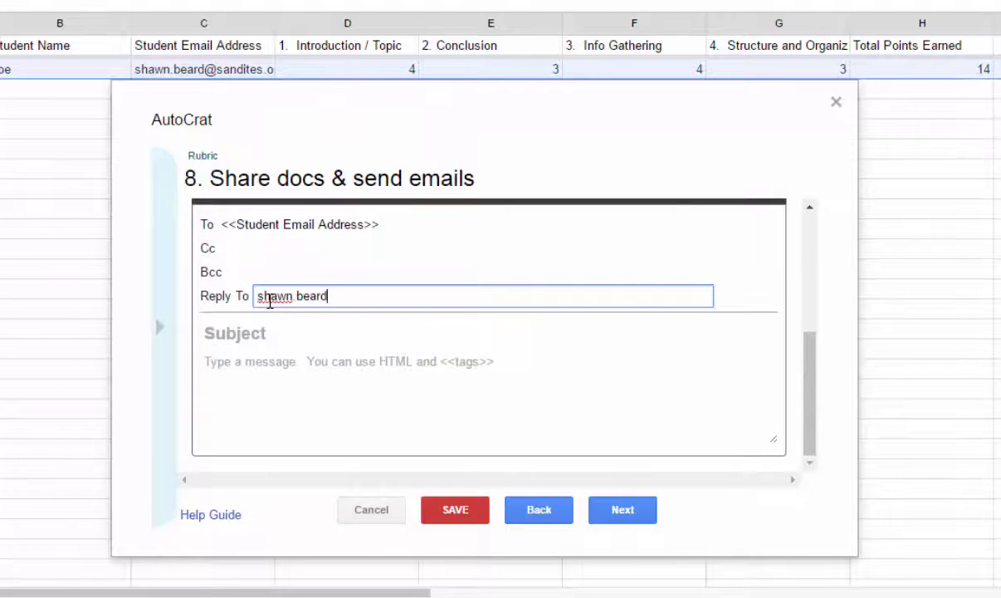
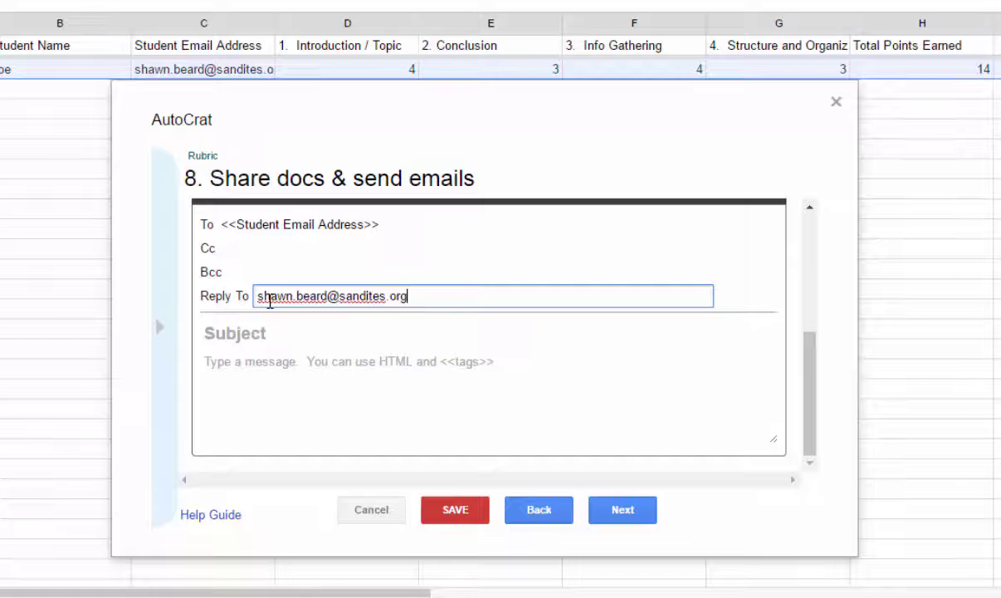
pyautogui.click(264, 338)
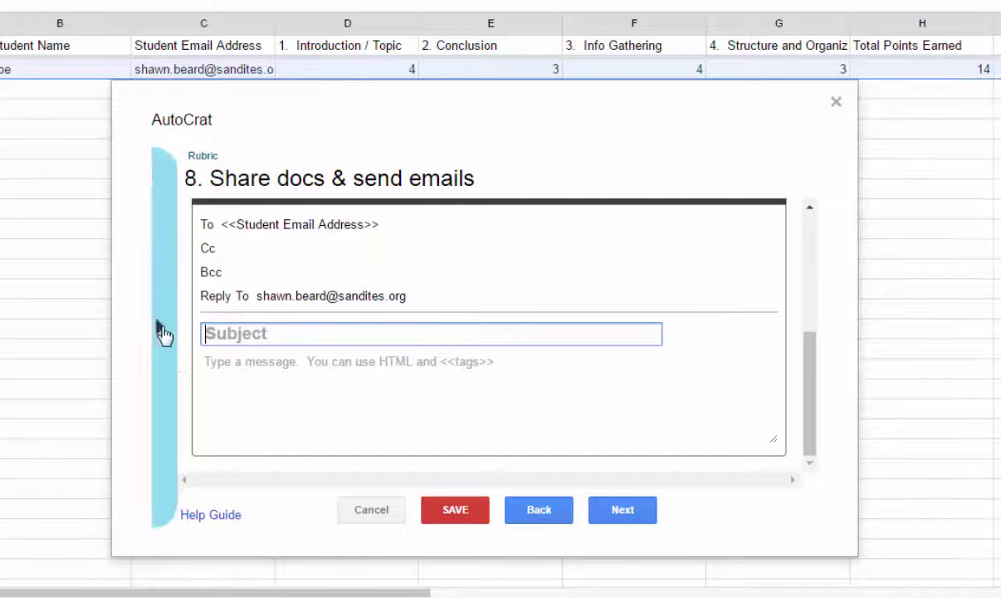
pyautogui.click(250, 322)
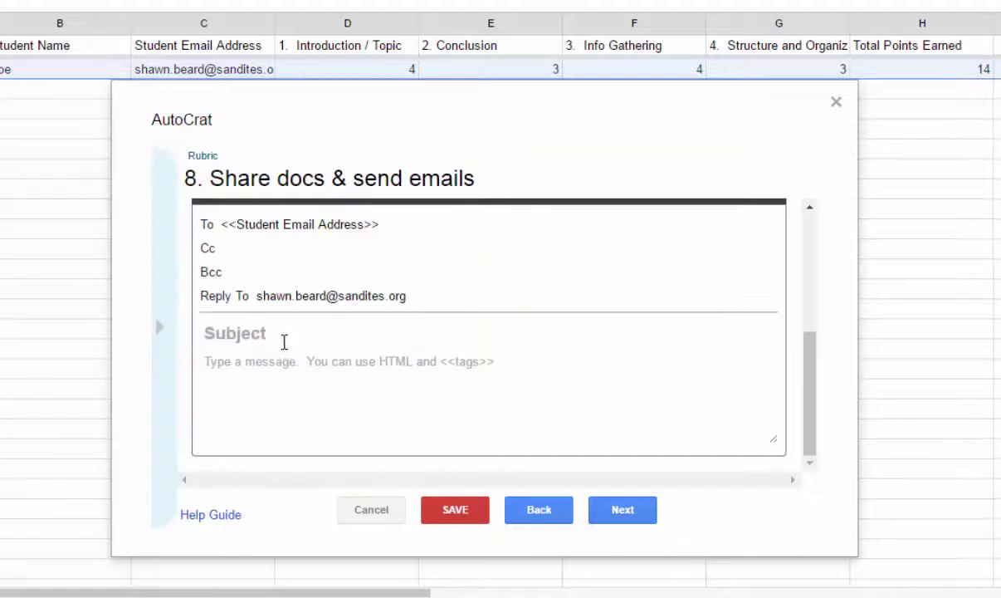
pyautogui.rightClick(259, 333)
pyautogui.click(300, 449)
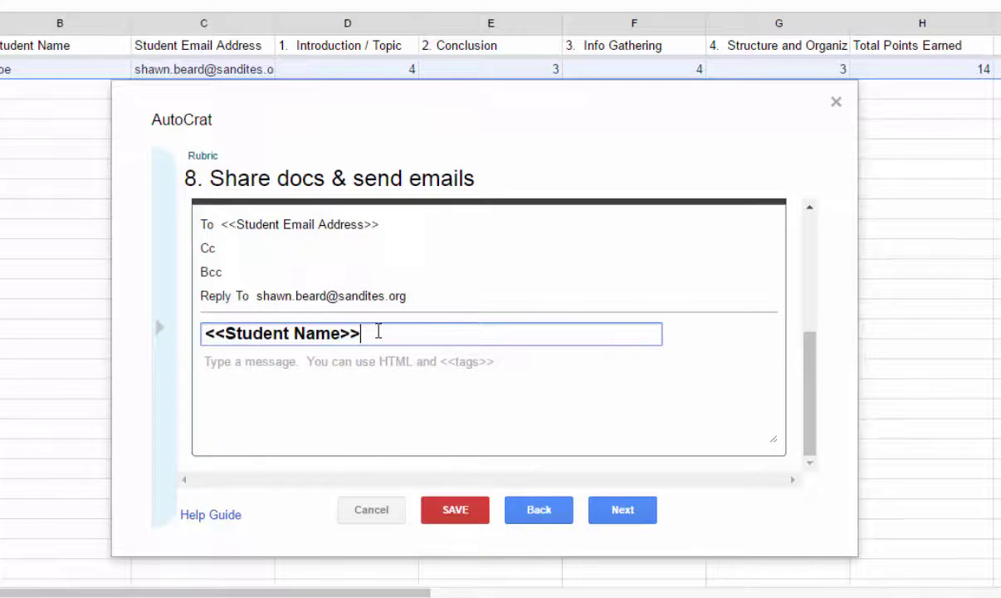
pyautogui.write('- Rubric')
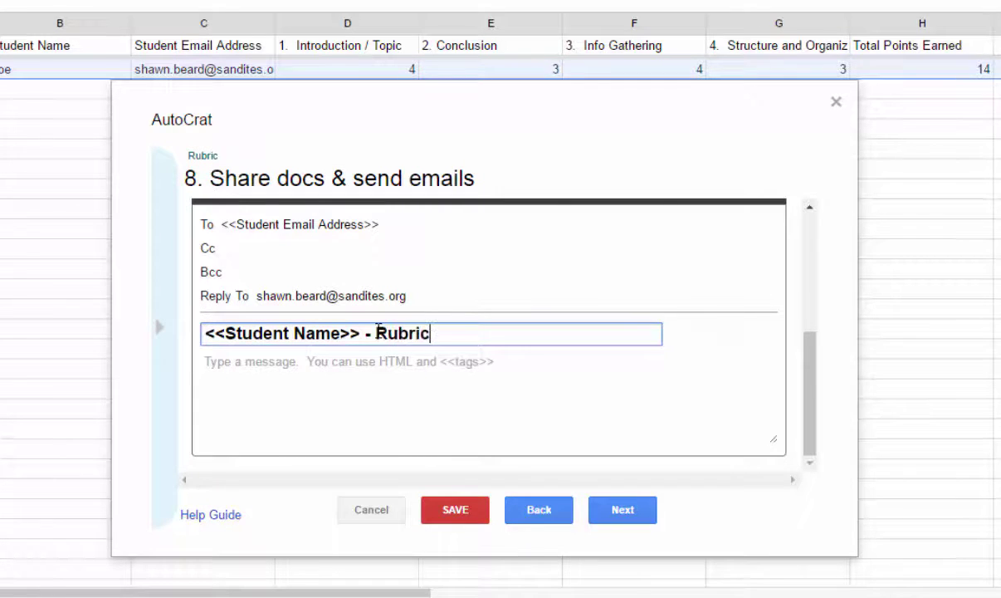
pyautogui.write(' Grade for')
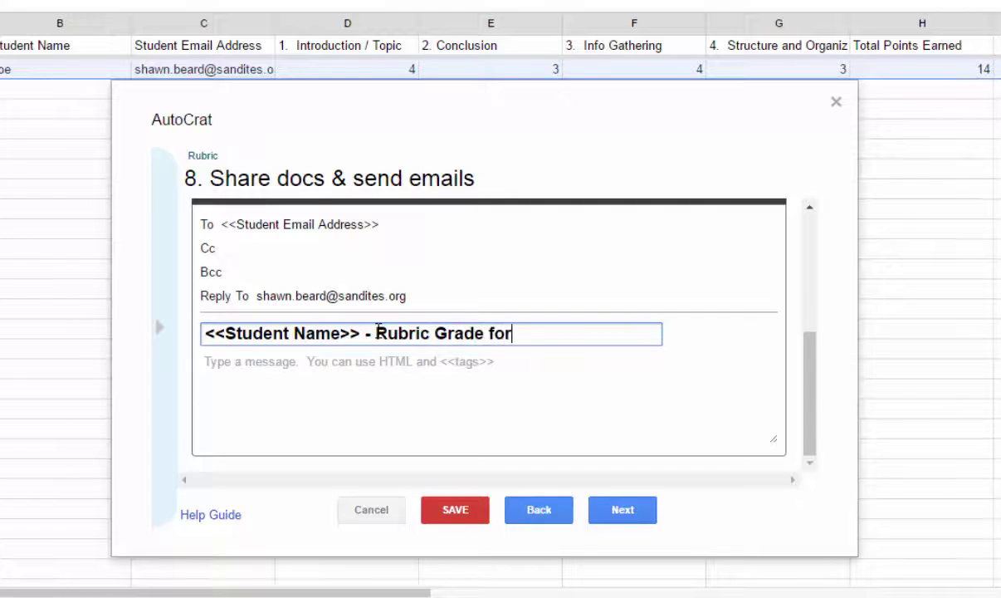
pyautogui.write(' Project')
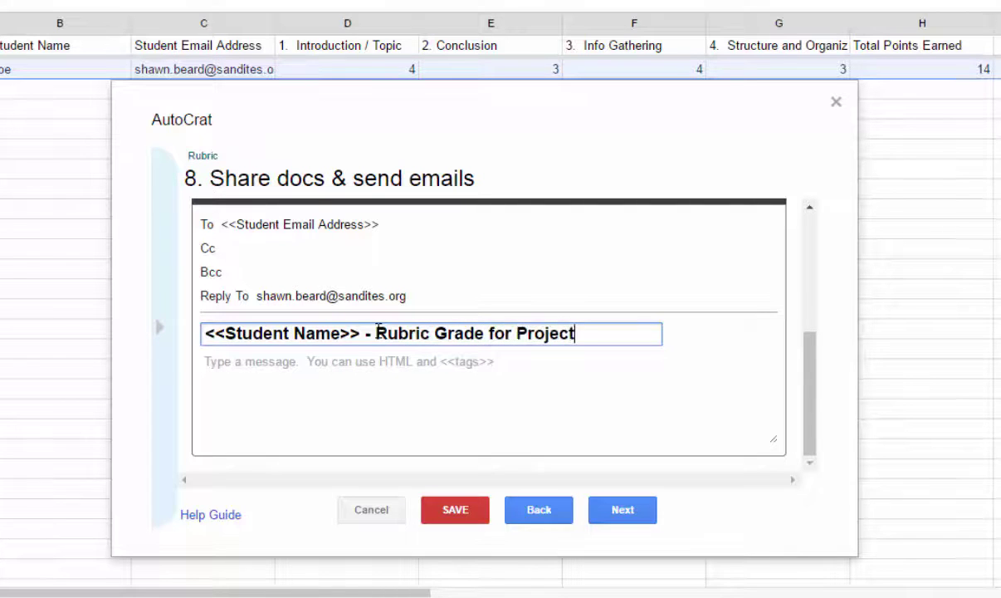
# Paste the prepared body greeting <<Student Name>> and reporting <<Total Points Earned>> with the attached rubric.
pyautogui.click(295, 375)
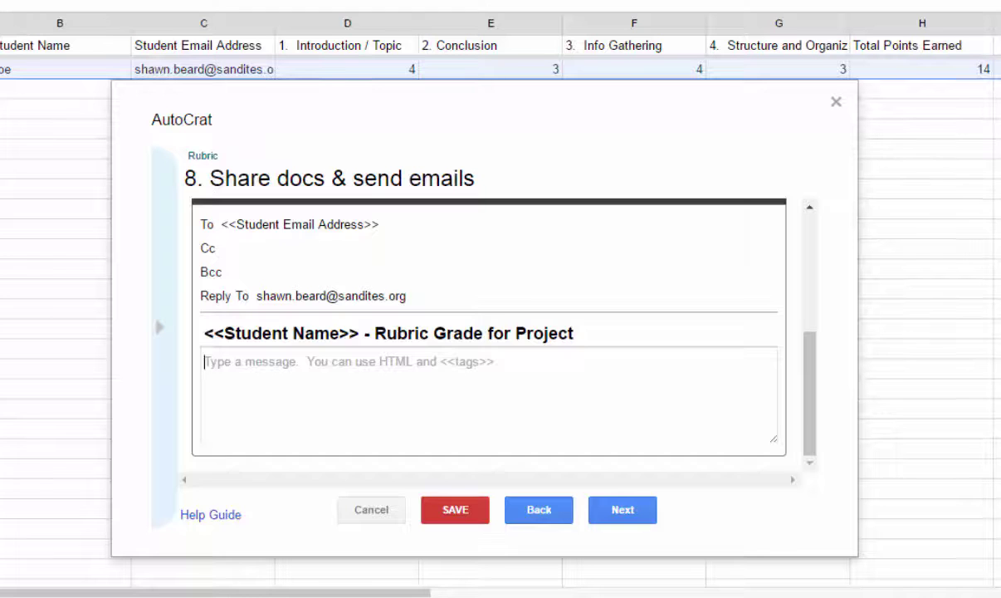
pyautogui.hotkey('ctrl', 'v')
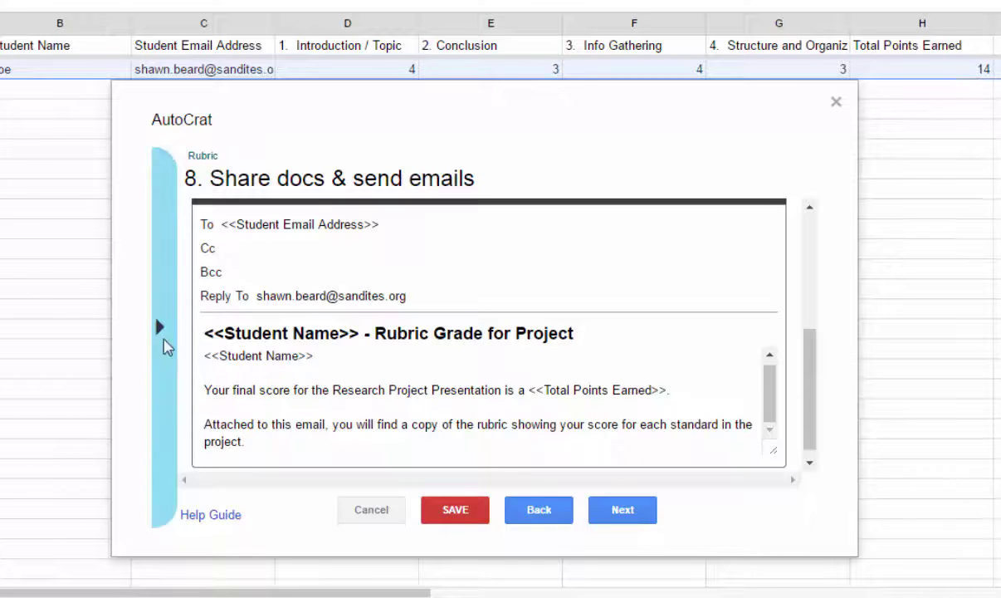
pyautogui.click(165, 347)
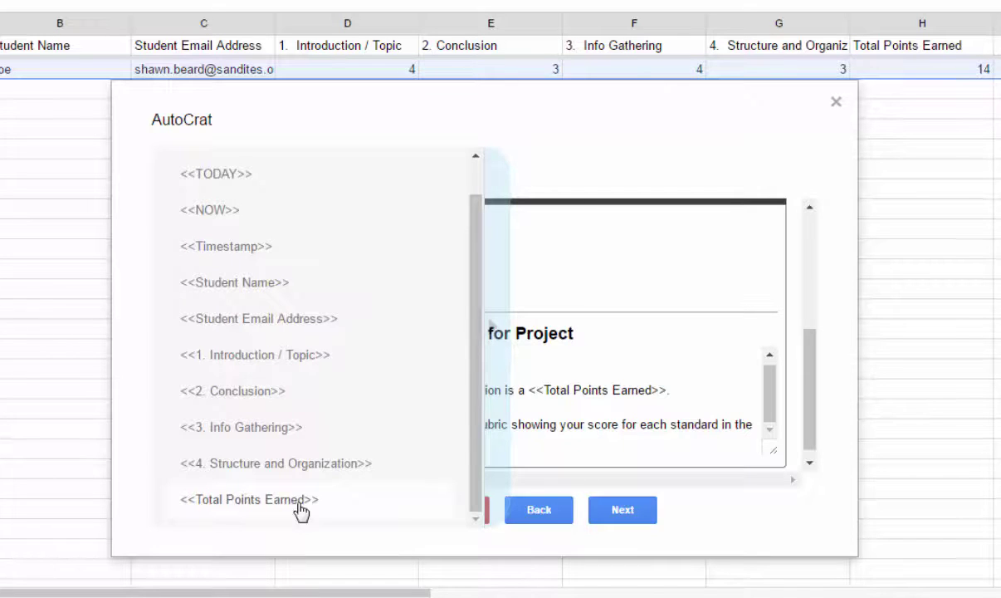
pyautogui.click(572, 424)
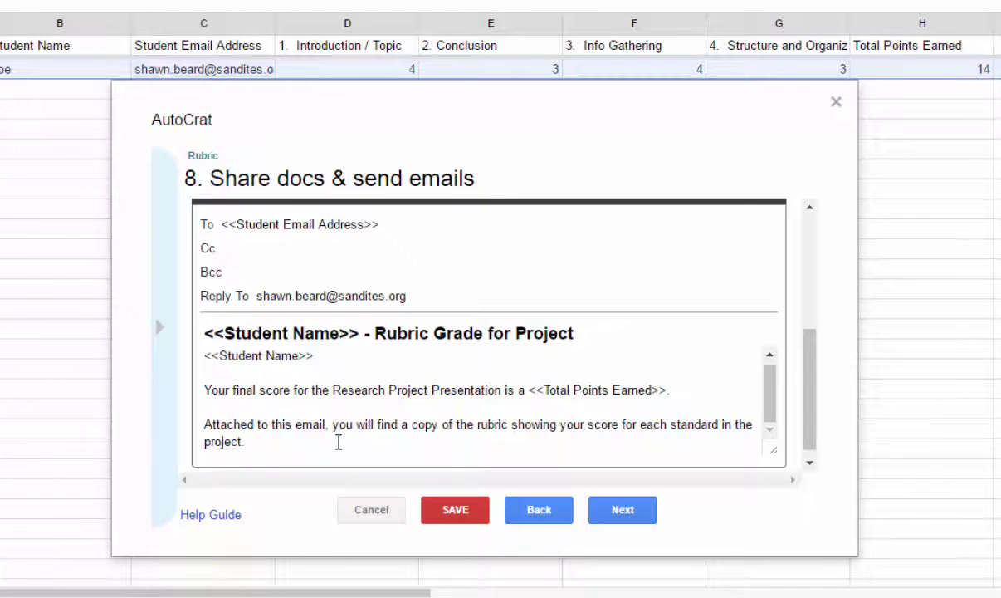
# Set Run on form trigger to Yes at step 9 and save the Rubric job.
pyautogui.click(635, 513)
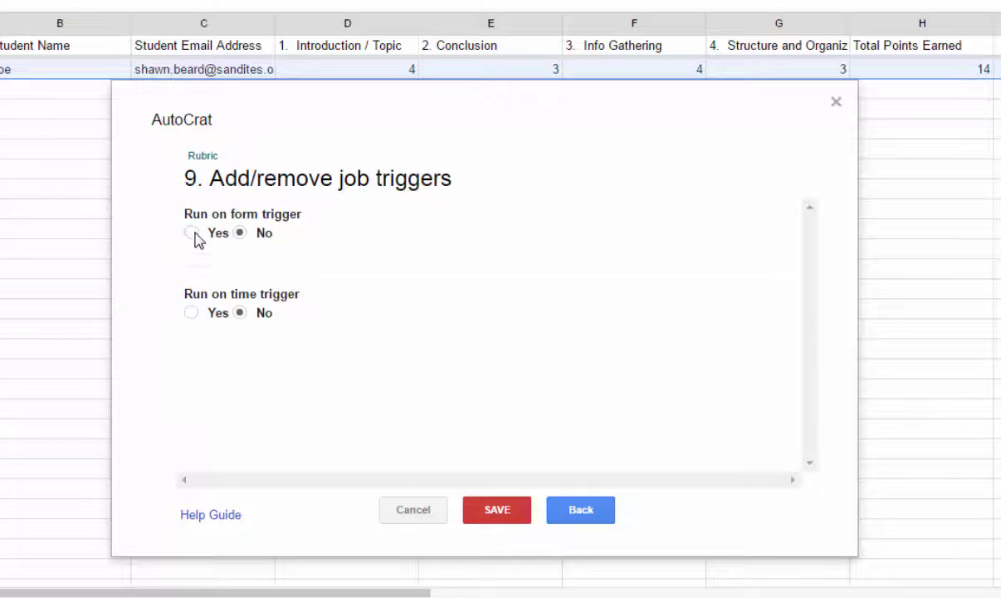
pyautogui.click(192, 233)
pyautogui.click(497, 512)
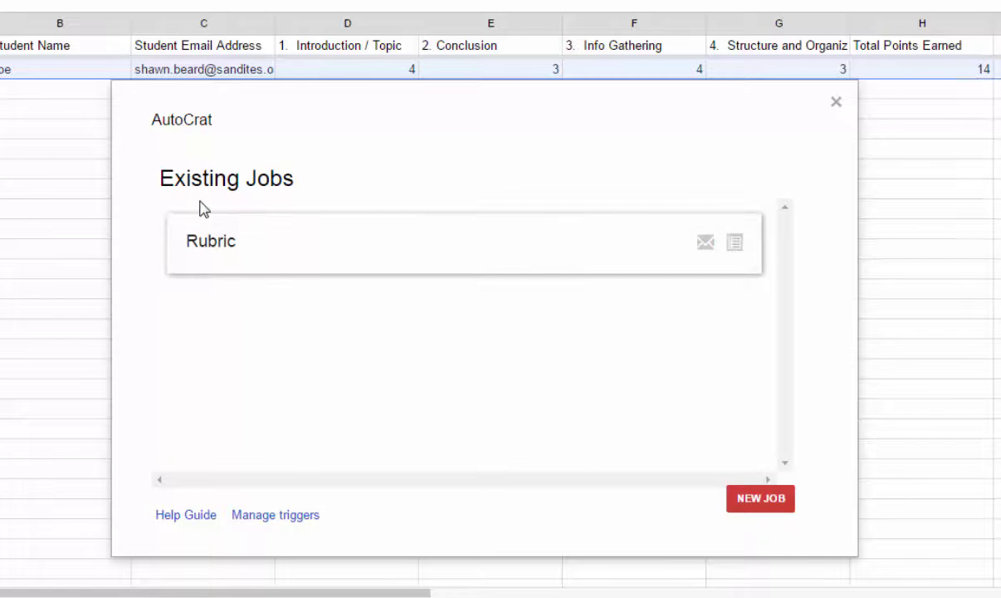
# Run the Rubric job from Existing Jobs to fill row 2's merged doc links and status.
pyautogui.moveTo(220, 262)
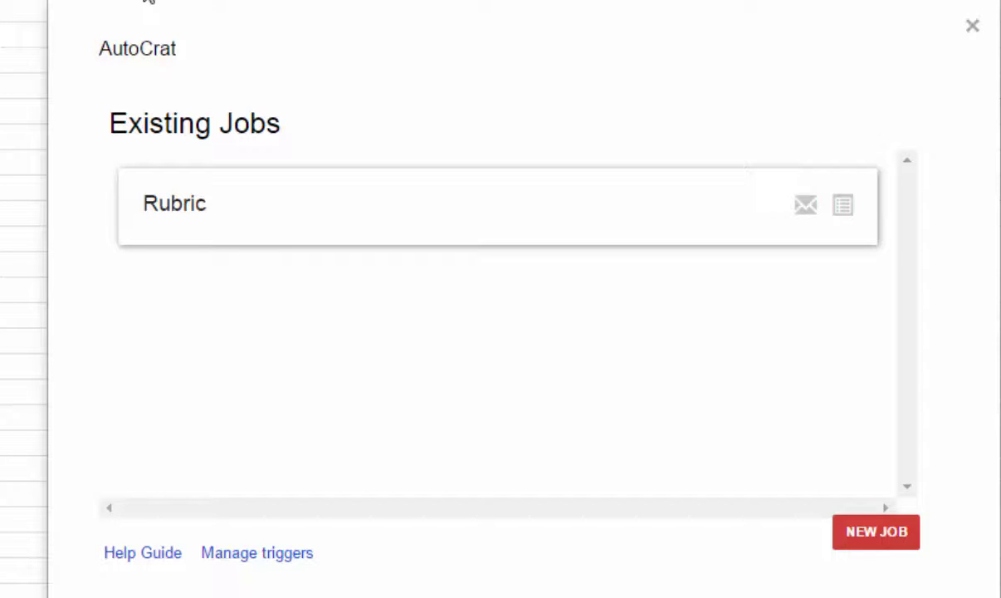
pyautogui.moveTo(371, 224)
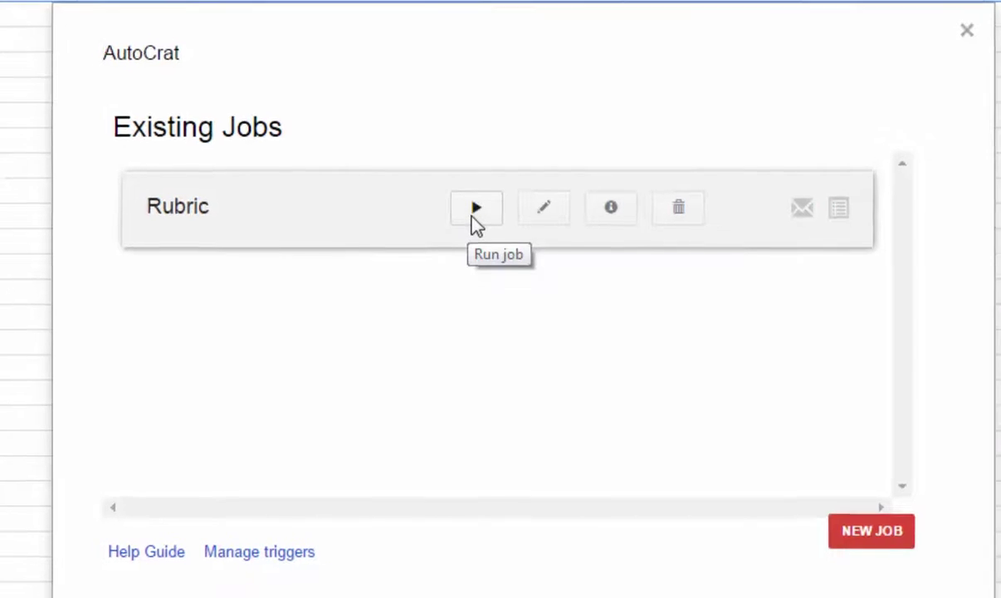
pyautogui.click(470, 218)
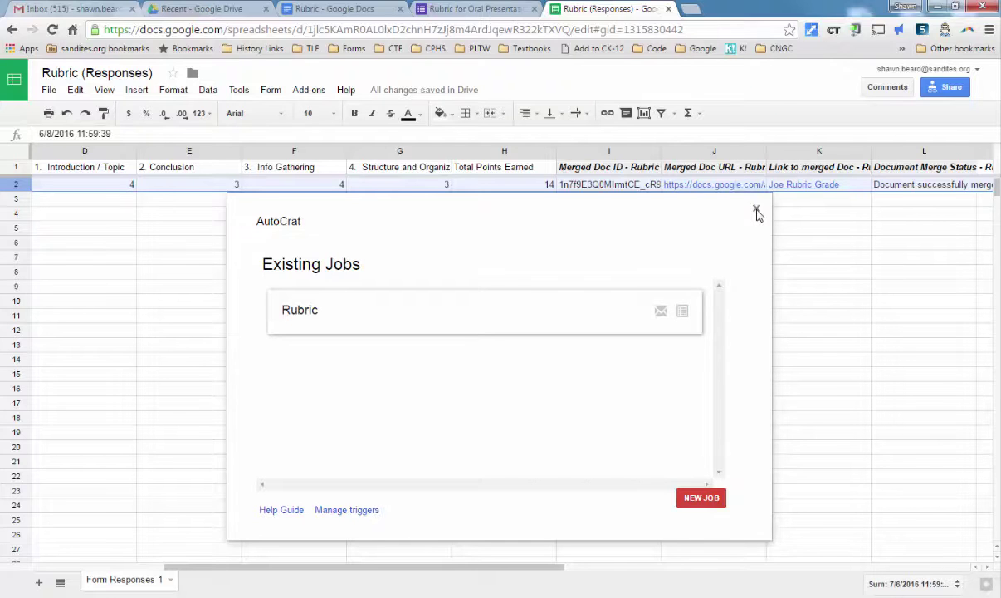
# Close AutoCrat and scroll right to the merged-doc link and merge status columns H–O.
pyautogui.click(756, 210)
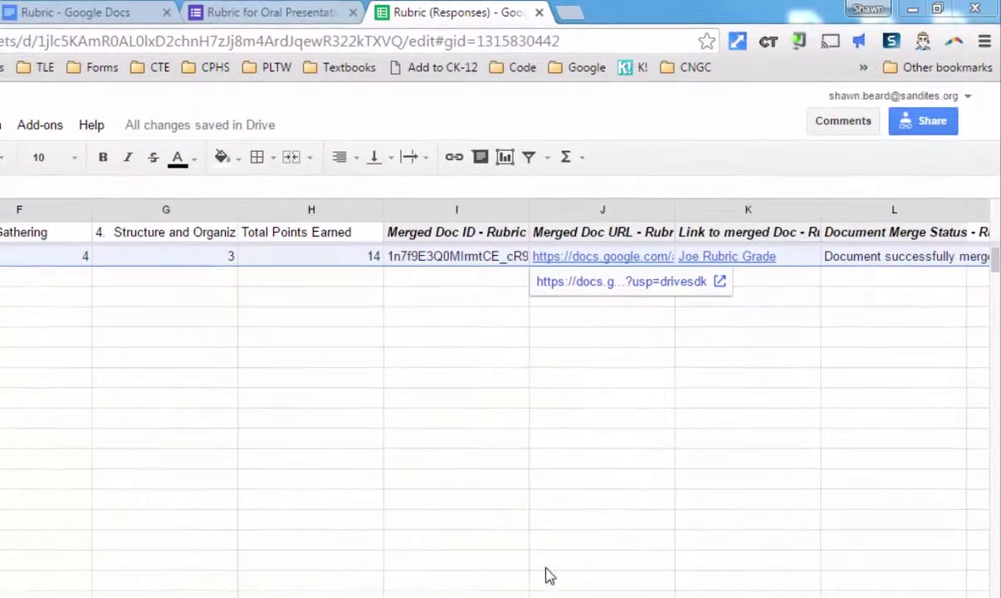
pyautogui.hscroll(4, 370, 365)
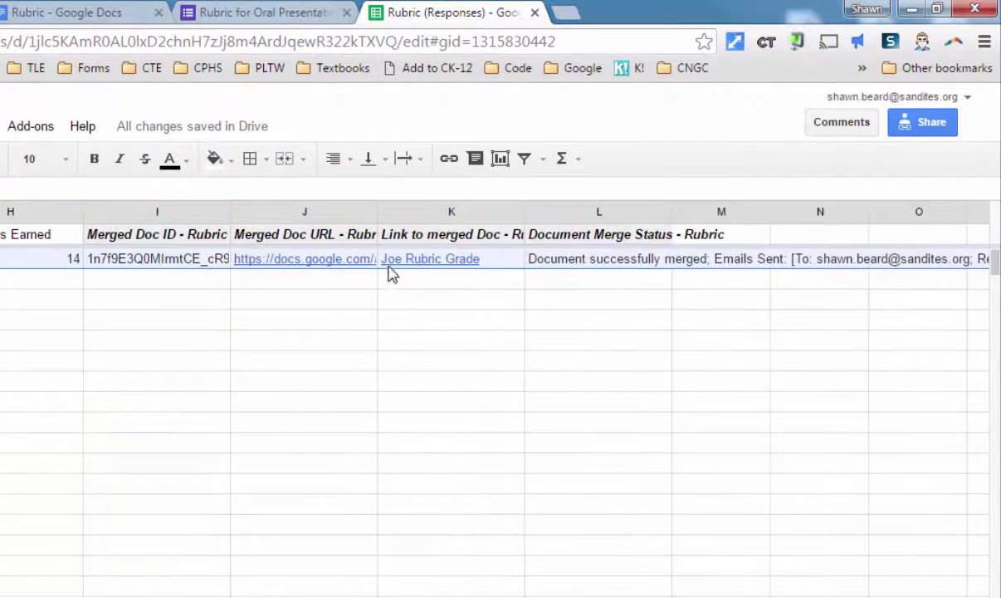
pyautogui.moveTo(388, 265)
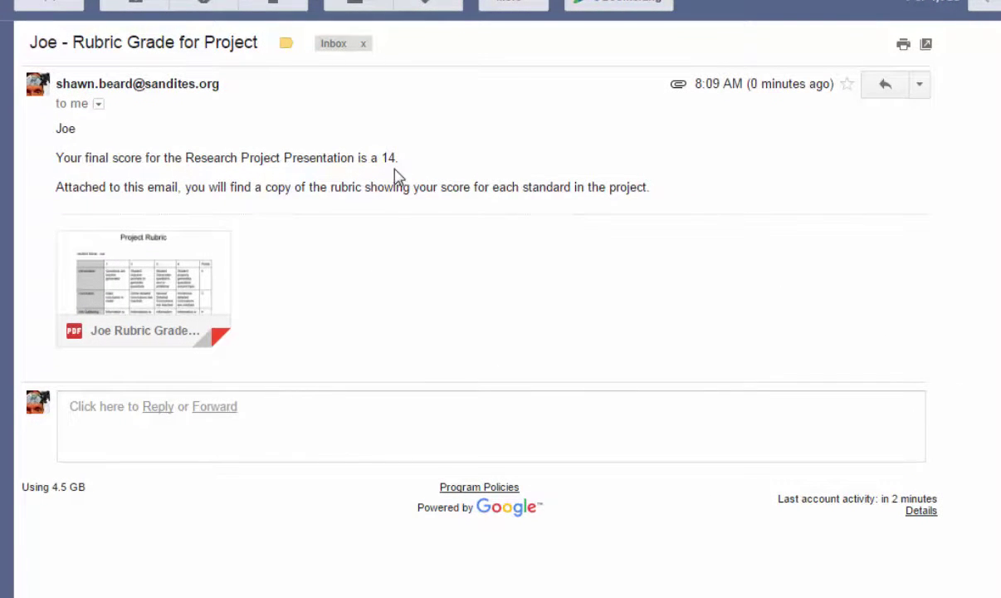
# Preview the emailed rubric PDF showing scores 4, 3, 4, 3 and total 14.
pyautogui.moveTo(123, 308)
pyautogui.click(138, 282)
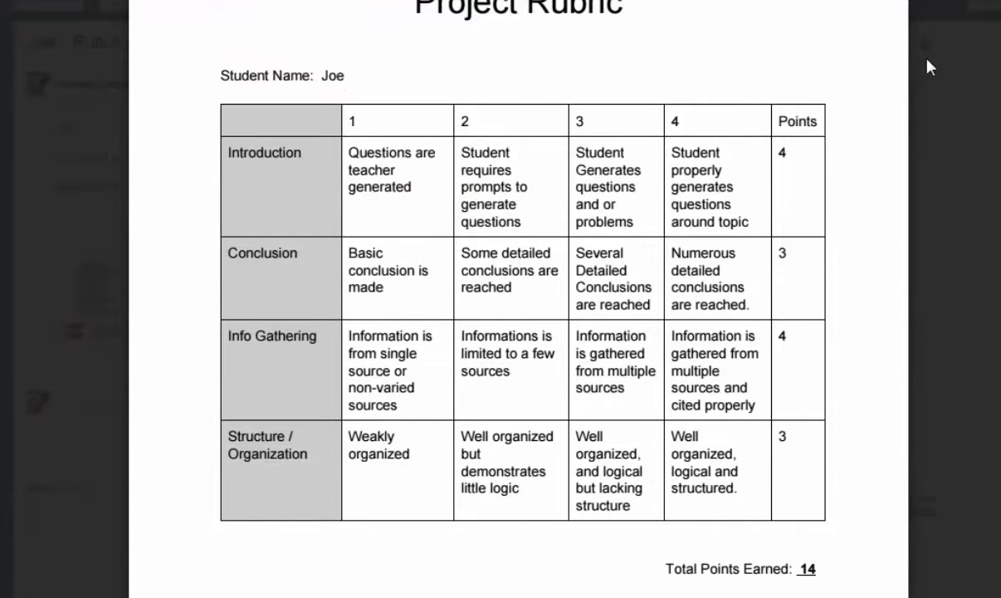
# Close the PDF preview and scroll the Rubric (Responses) sheet back to column A.
pyautogui.press('Escape')
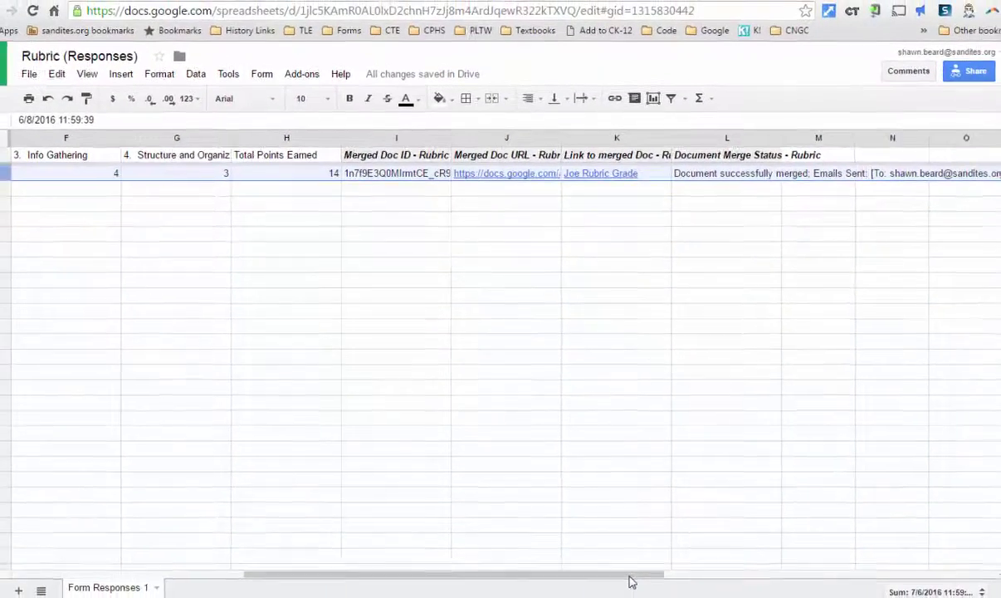
pyautogui.moveTo(629, 579); pyautogui.dragTo(415, 418)
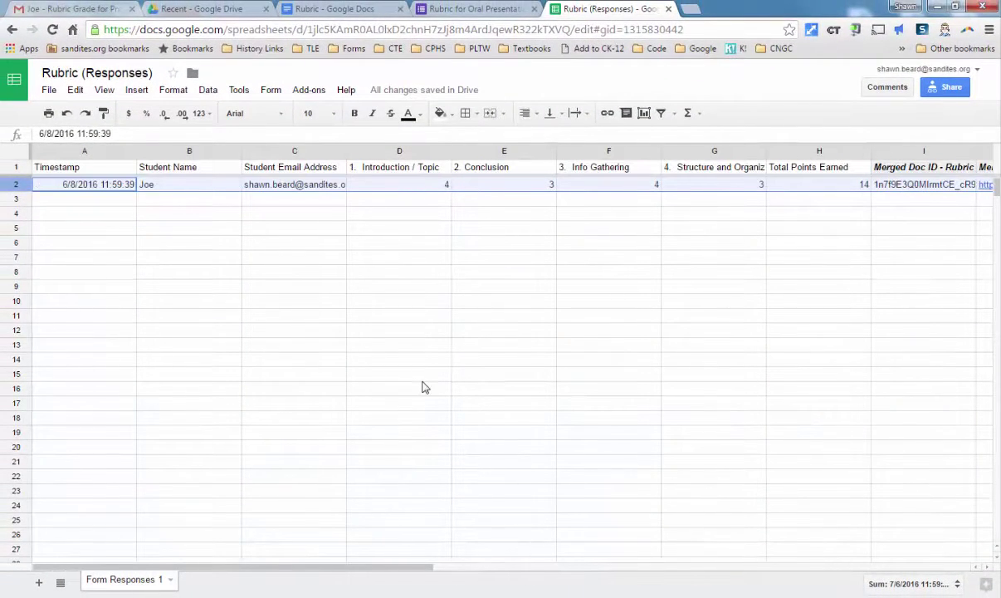